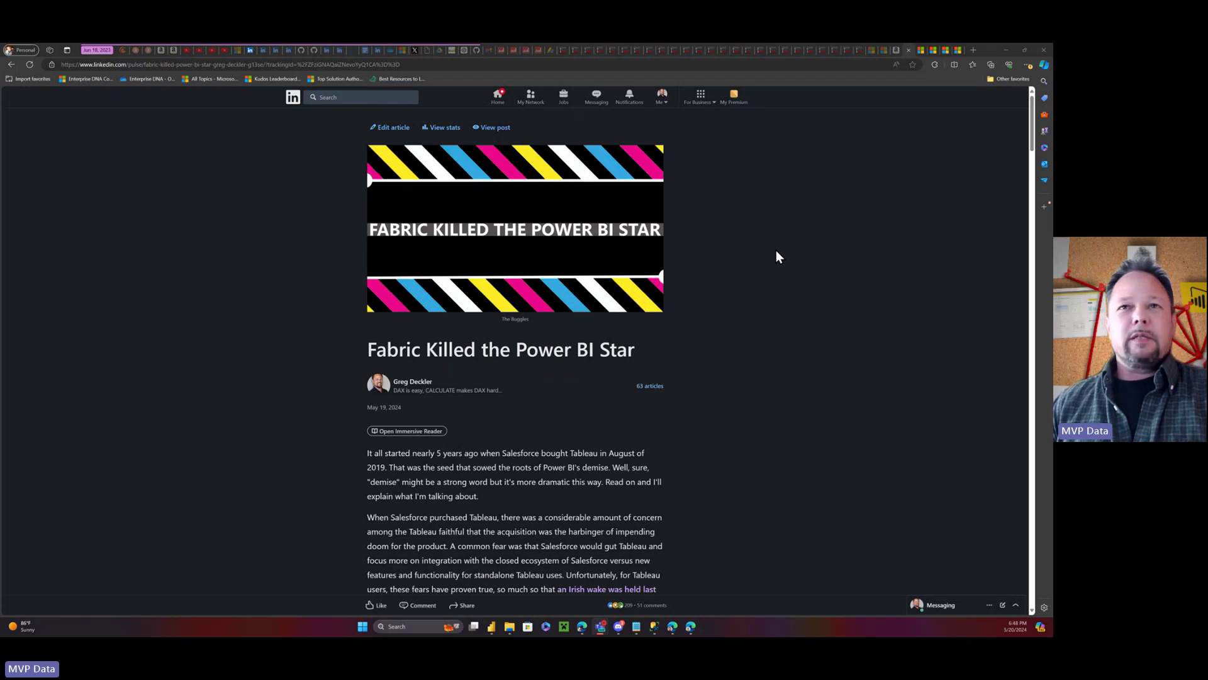
Step: Scroll up and down through the currently open web page
{"action": "scroll", "coordinate": [776, 250], "scroll_direction": "down", "scroll_amount": 3}
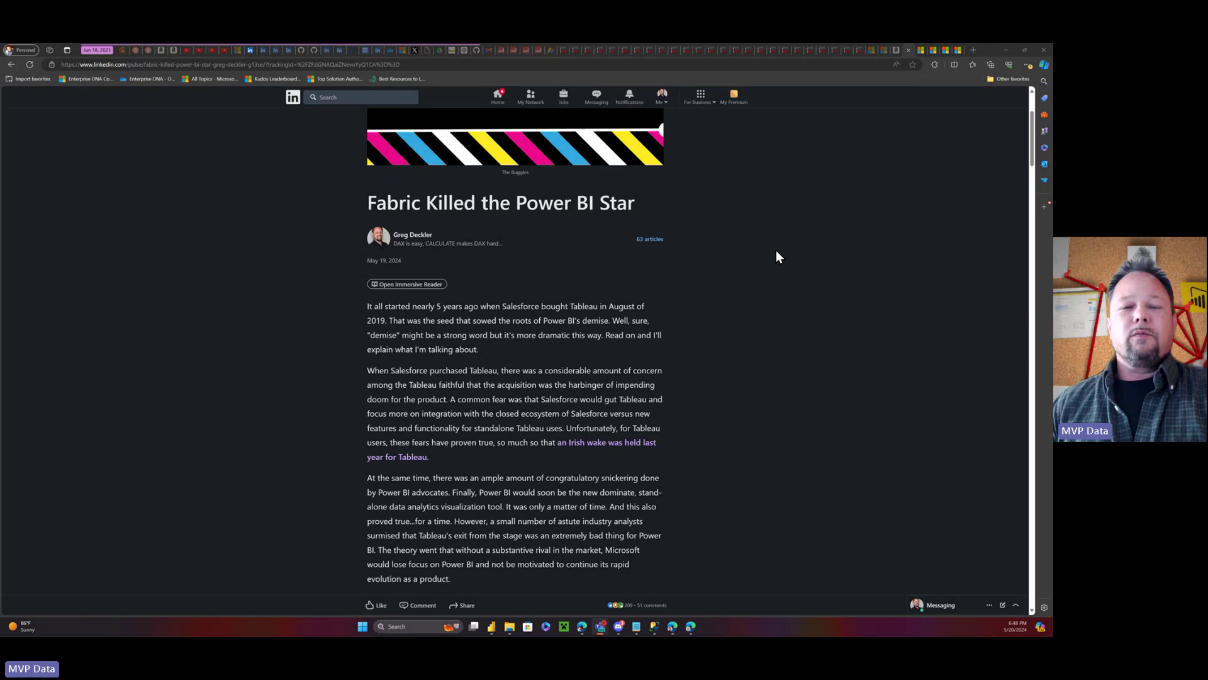
{"action": "scroll", "coordinate": [776, 250], "scroll_direction": "up", "scroll_amount": 3}
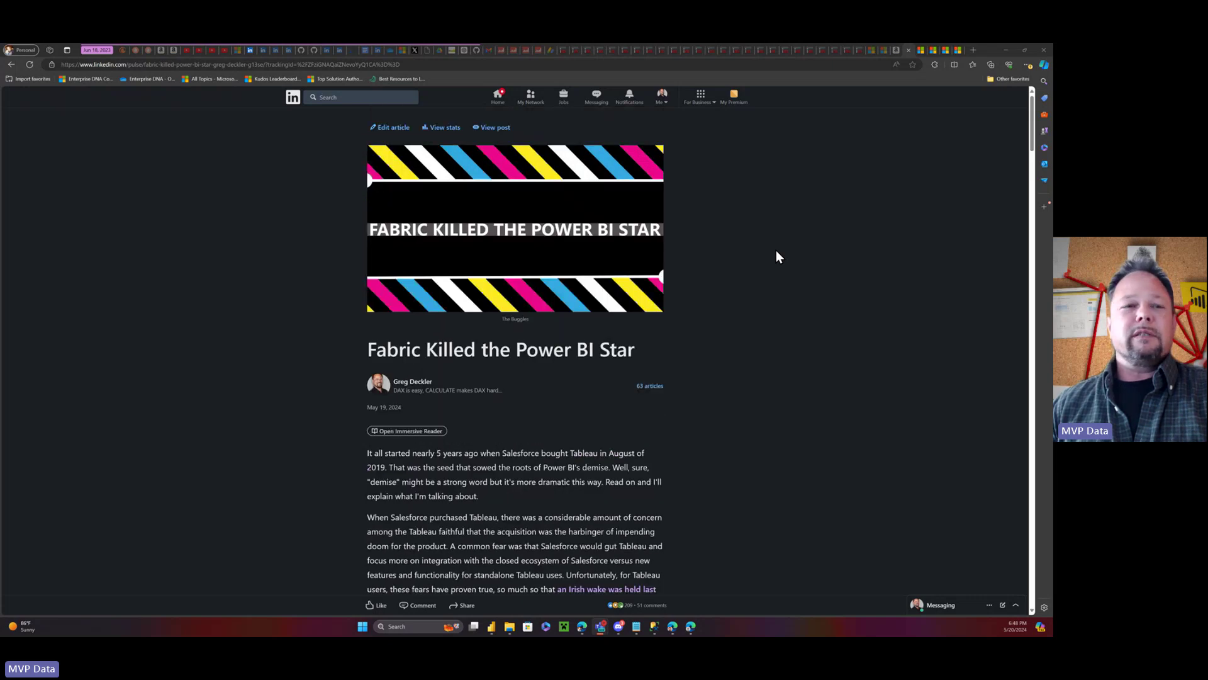
{"action": "scroll", "coordinate": [776, 250], "scroll_direction": "down", "scroll_amount": 15}
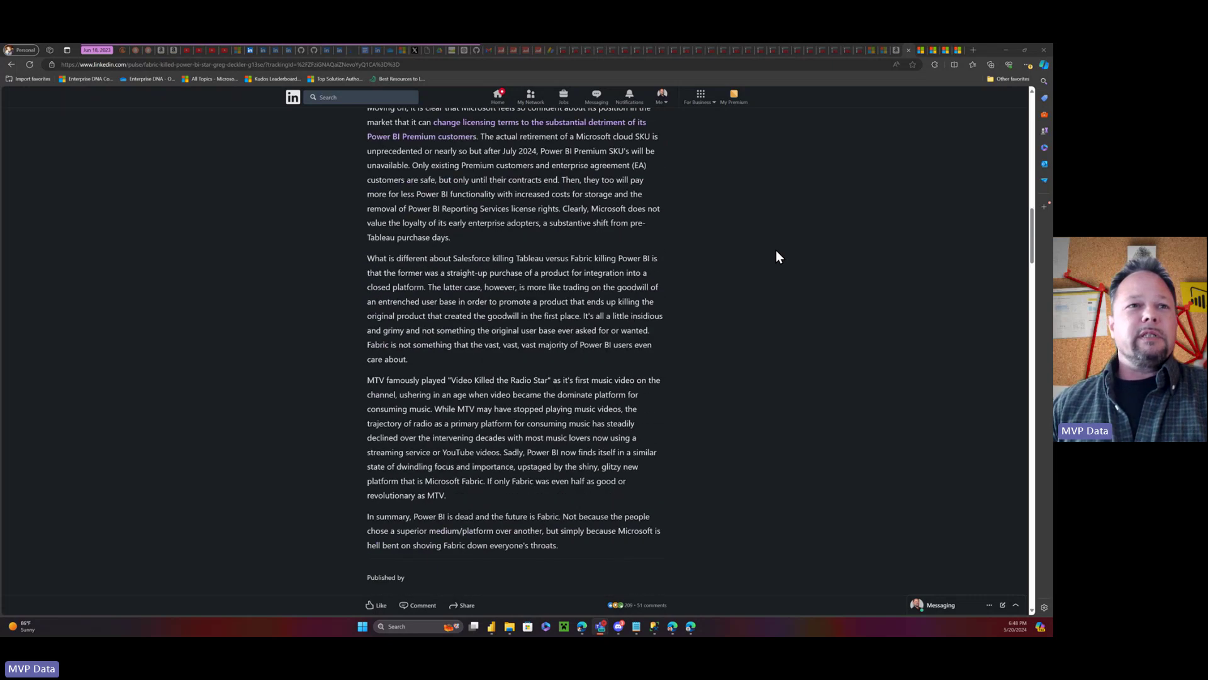
{"action": "scroll", "coordinate": [776, 251], "scroll_direction": "down", "scroll_amount": 15}
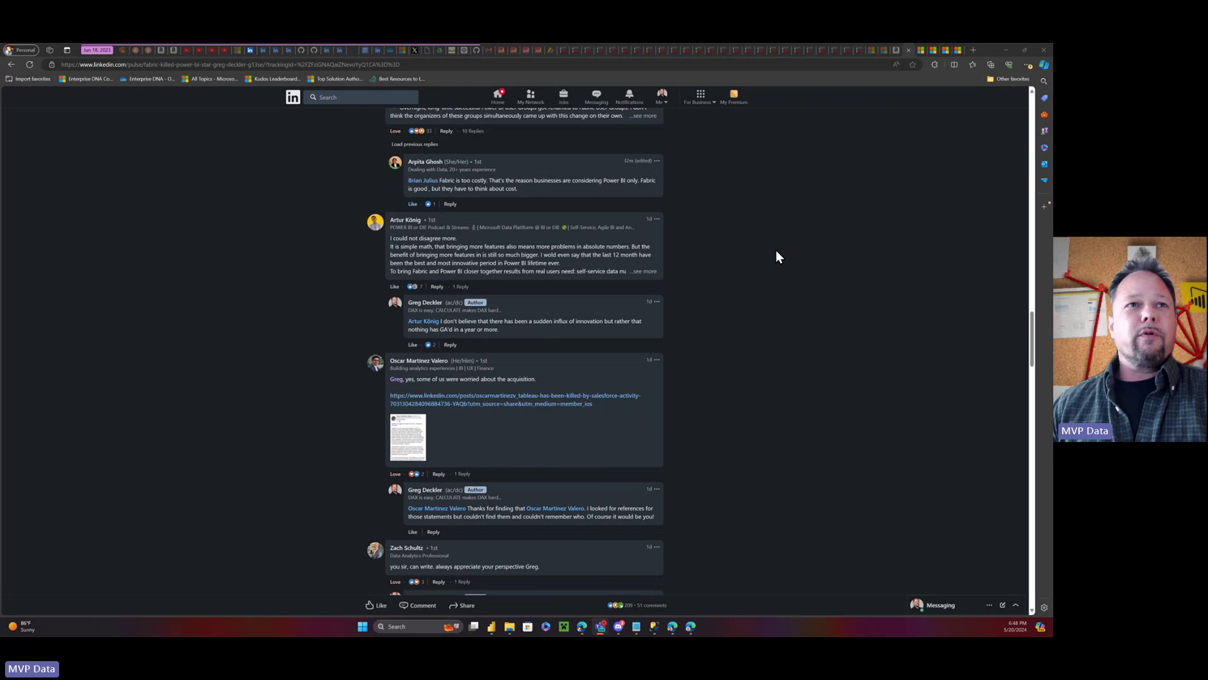
{"action": "scroll", "coordinate": [776, 257], "scroll_direction": "down", "scroll_amount": 15}
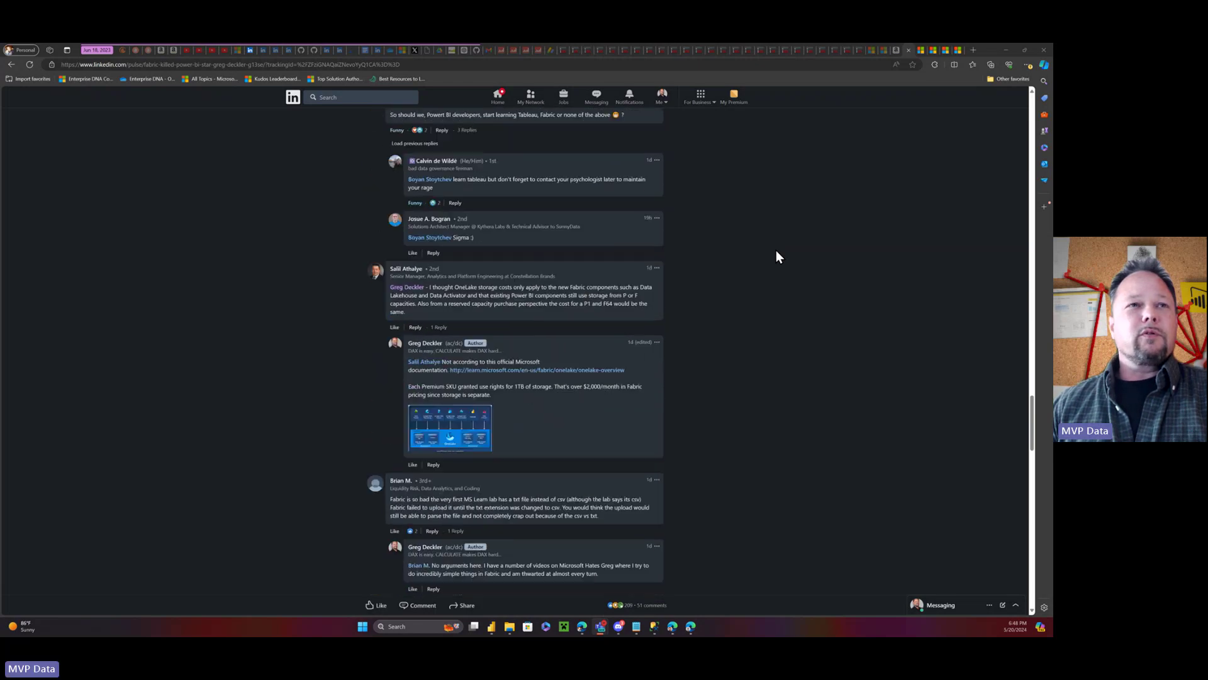
{"action": "scroll", "coordinate": [776, 257], "scroll_direction": "down", "scroll_amount": 15}
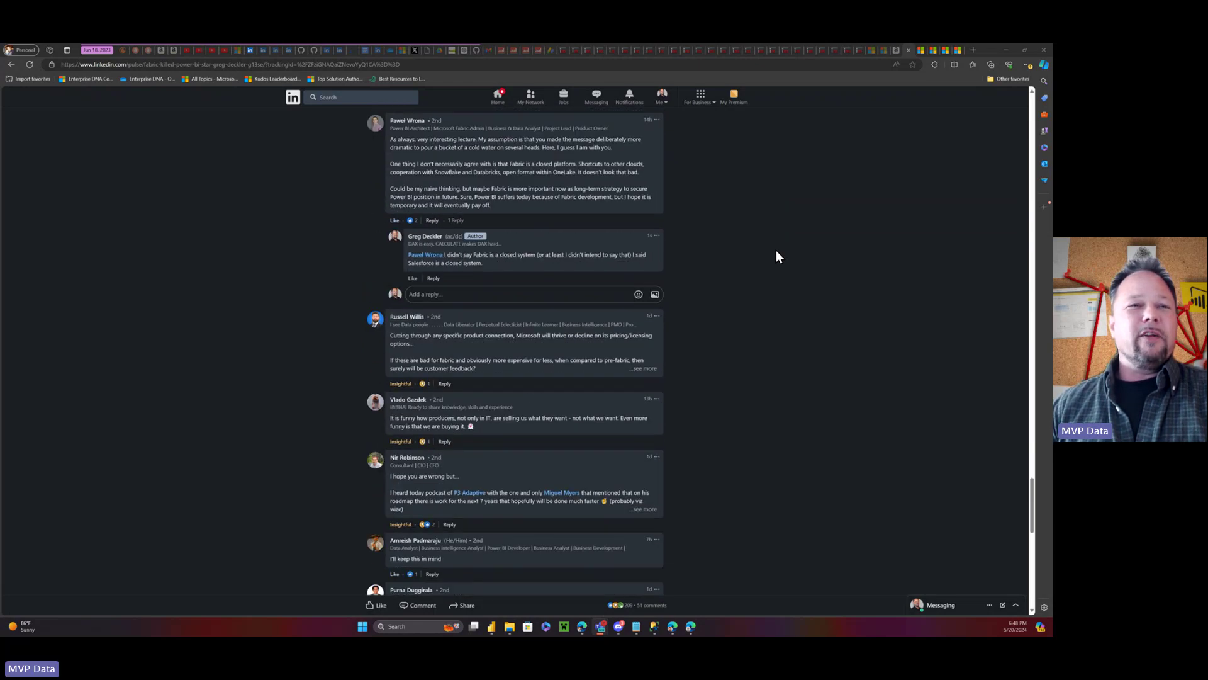
{"action": "scroll", "coordinate": [776, 251], "scroll_direction": "down", "scroll_amount": 10}
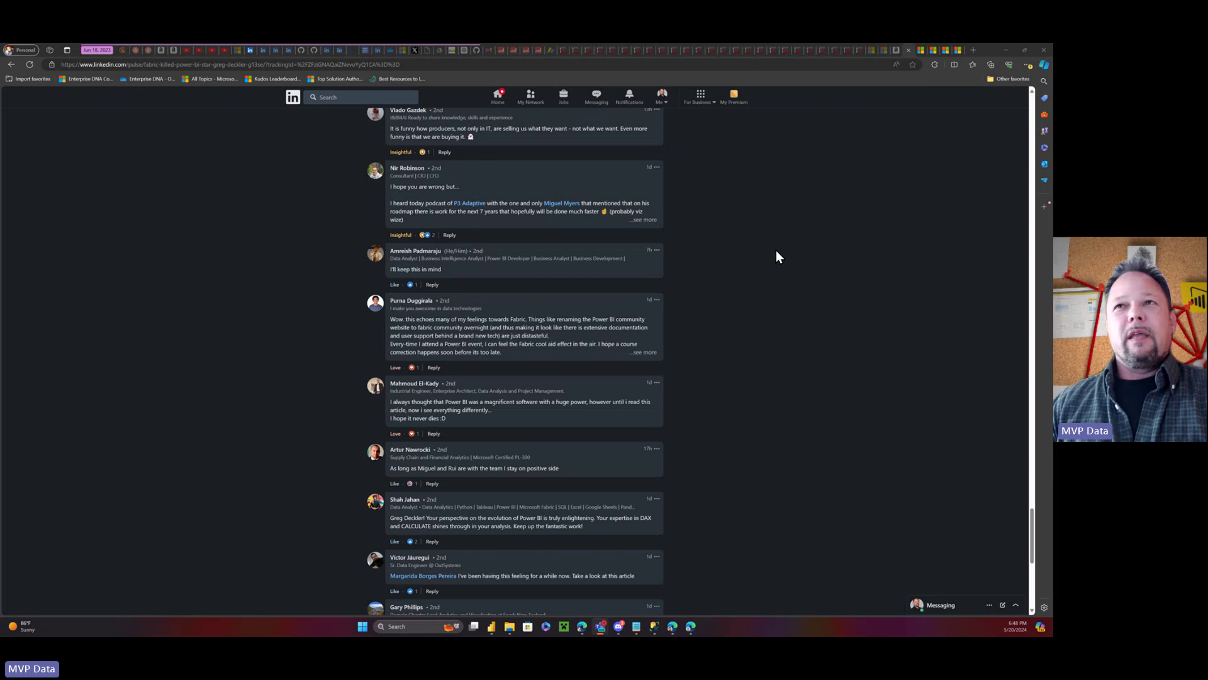
{"action": "scroll", "coordinate": [776, 251], "scroll_direction": "up", "scroll_amount": 20}
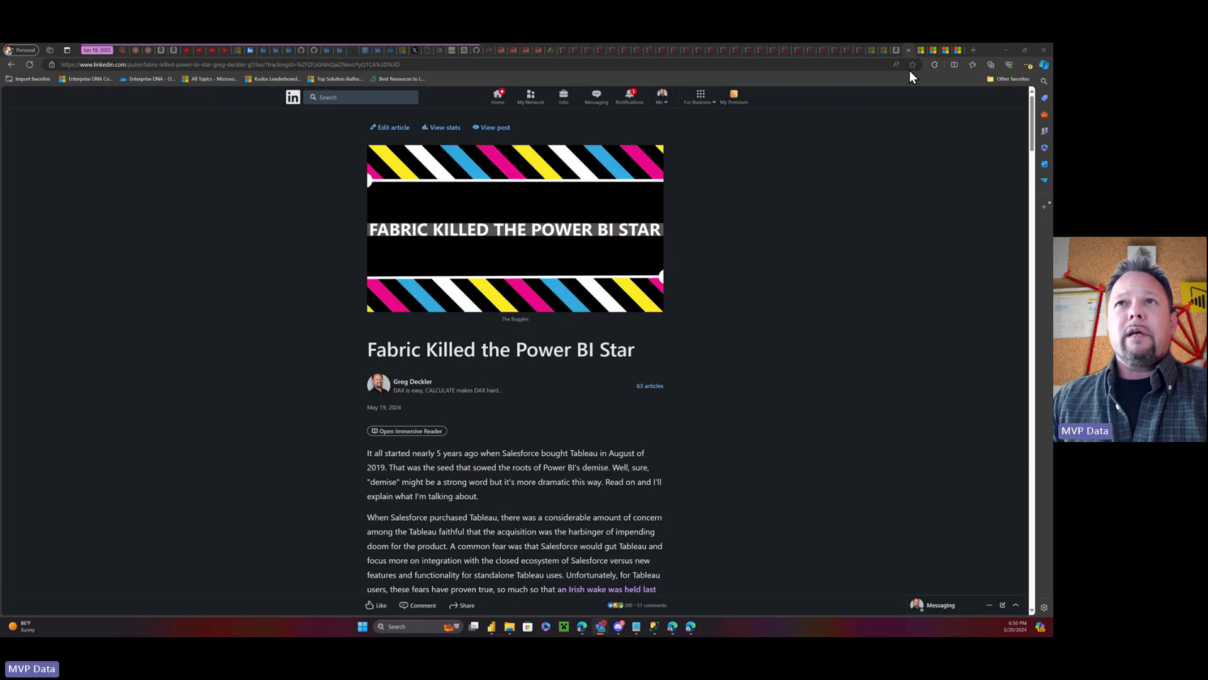
Step: Switch to the Power BI updates archive and scroll down to the July 2023 Update (2.119.323.0)
{"action": "left_click", "coordinate": [916, 53]}
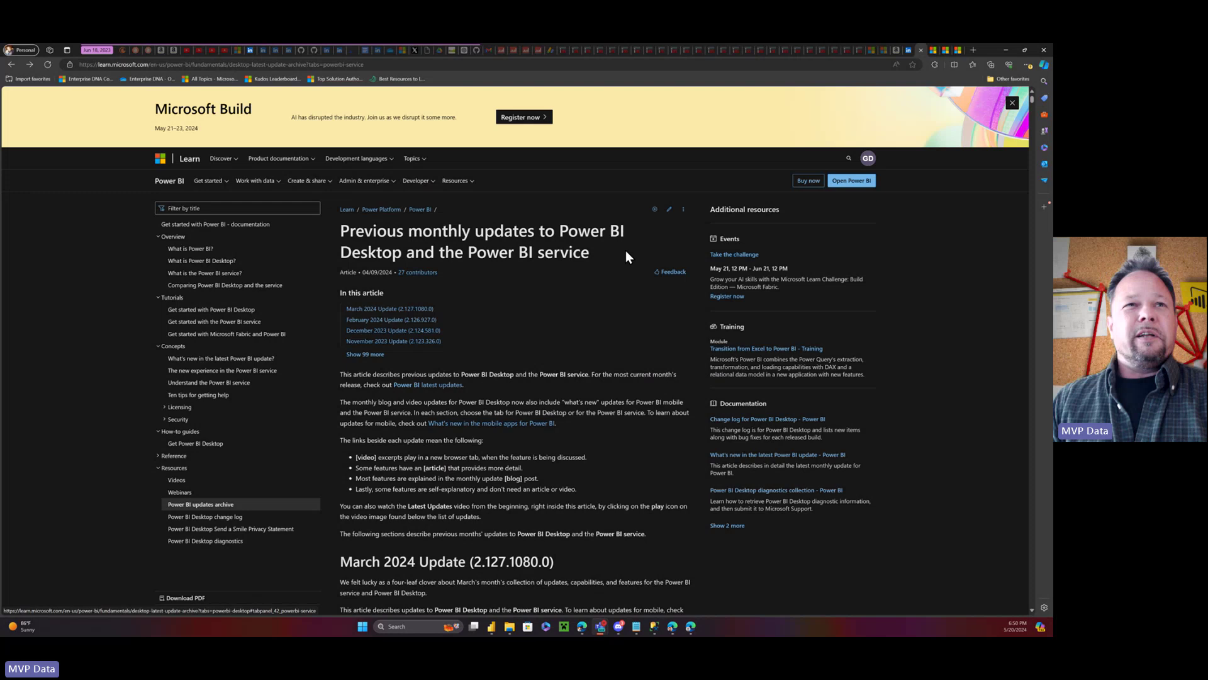
{"action": "scroll", "coordinate": [626, 250], "scroll_direction": "down", "scroll_amount": 15}
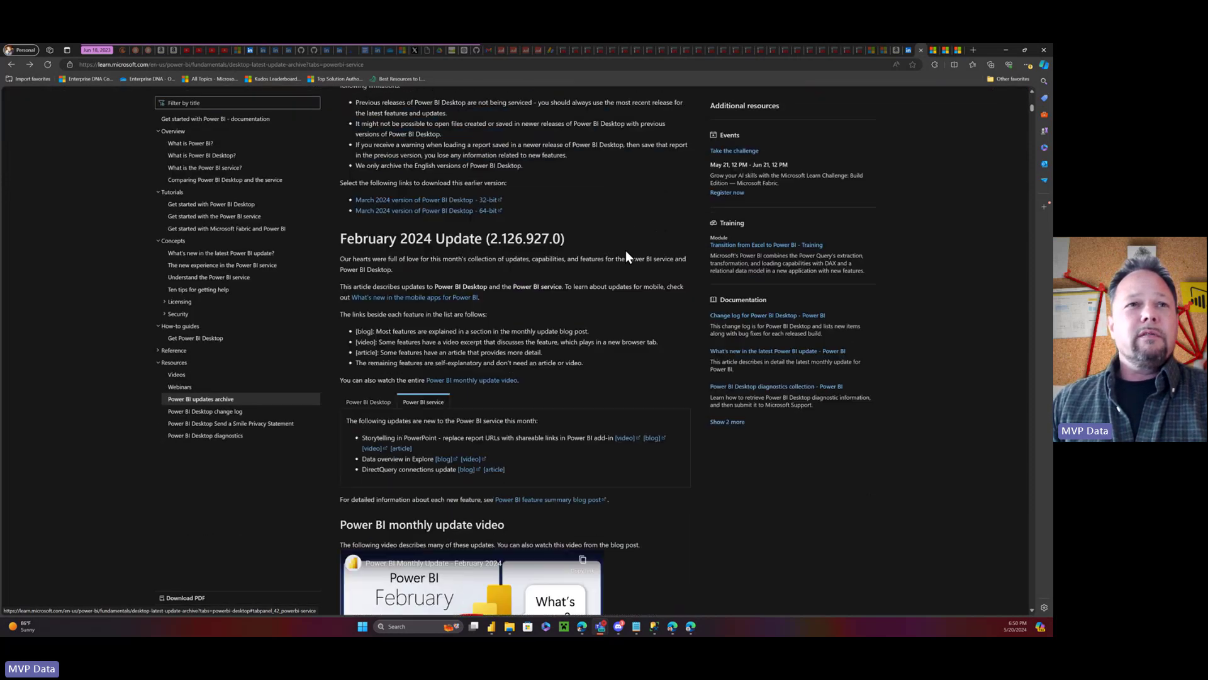
{"action": "scroll", "coordinate": [626, 251], "scroll_direction": "down", "scroll_amount": 15}
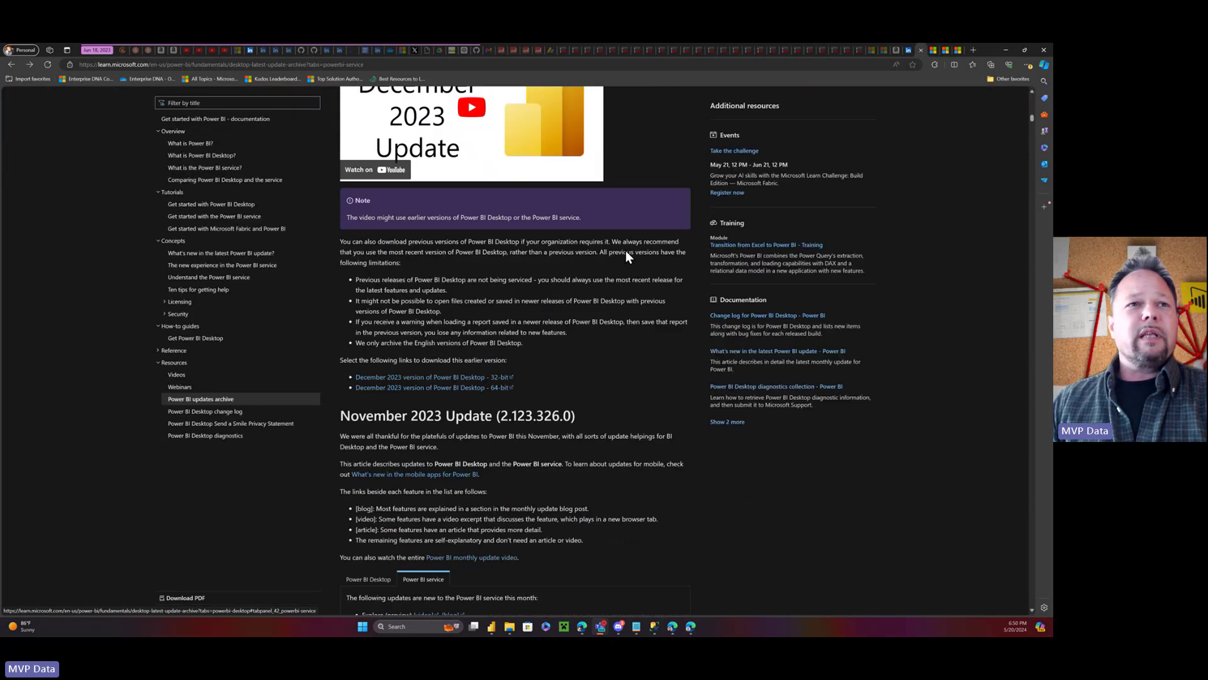
{"action": "scroll", "coordinate": [626, 251], "scroll_direction": "down", "scroll_amount": 4}
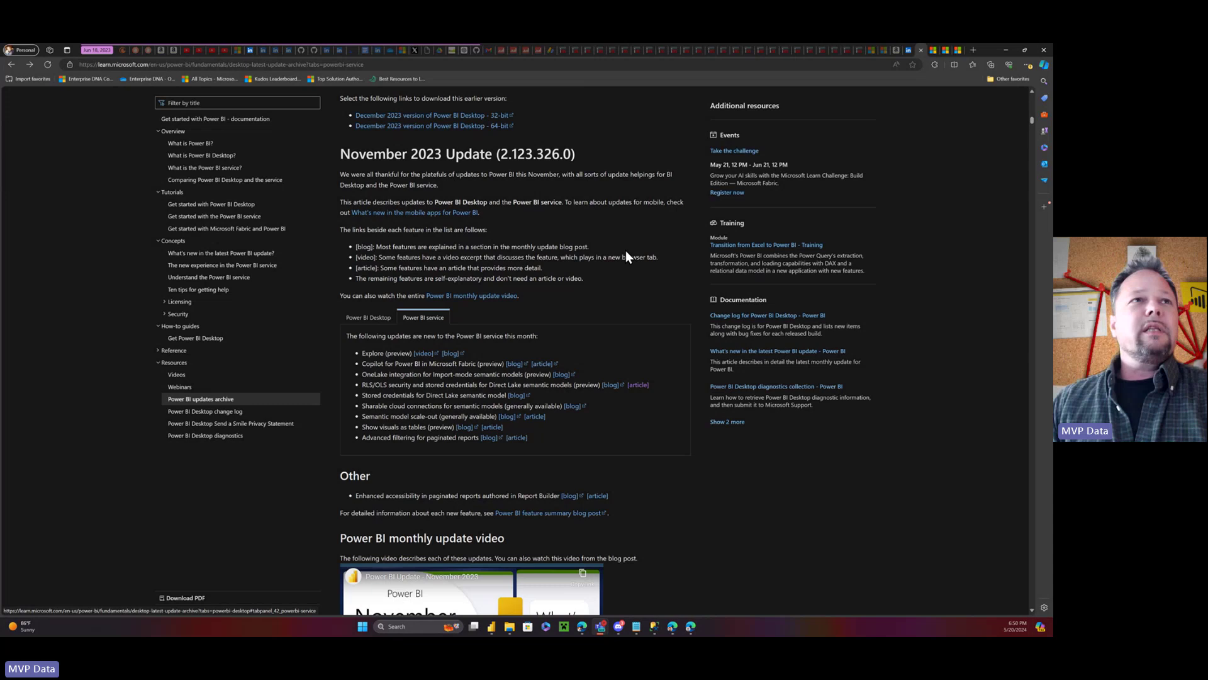
{"action": "scroll", "coordinate": [626, 251], "scroll_direction": "down", "scroll_amount": 9}
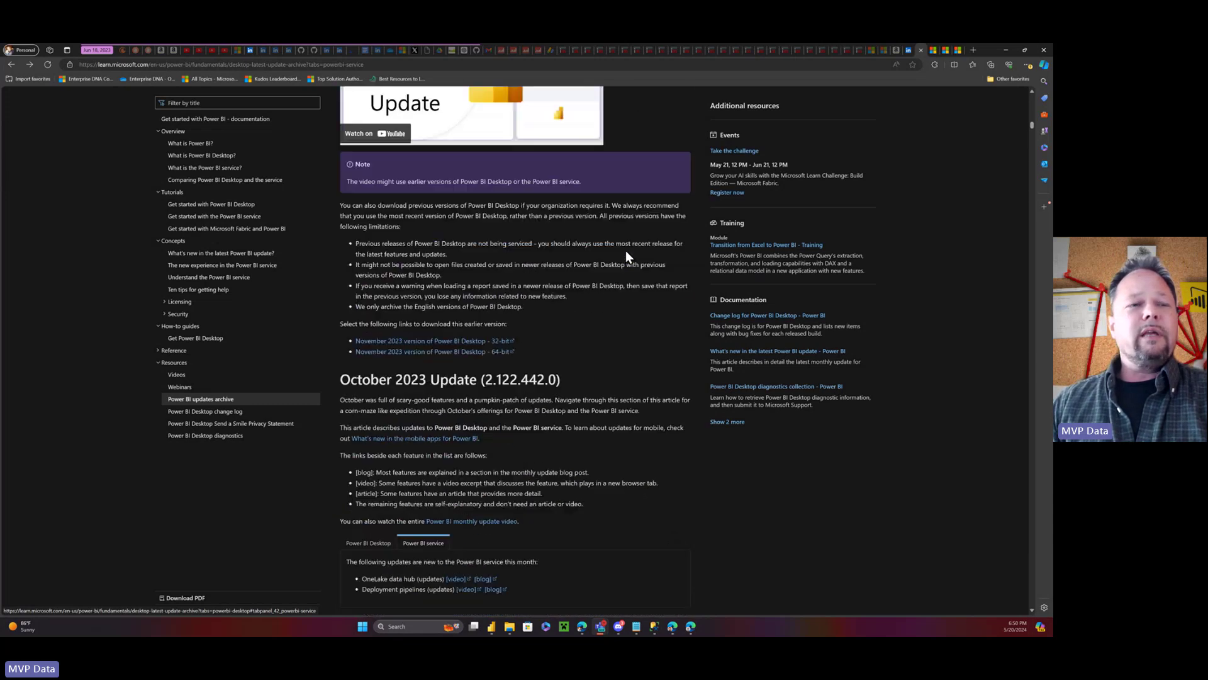
{"action": "scroll", "coordinate": [626, 250], "scroll_direction": "down", "scroll_amount": 10}
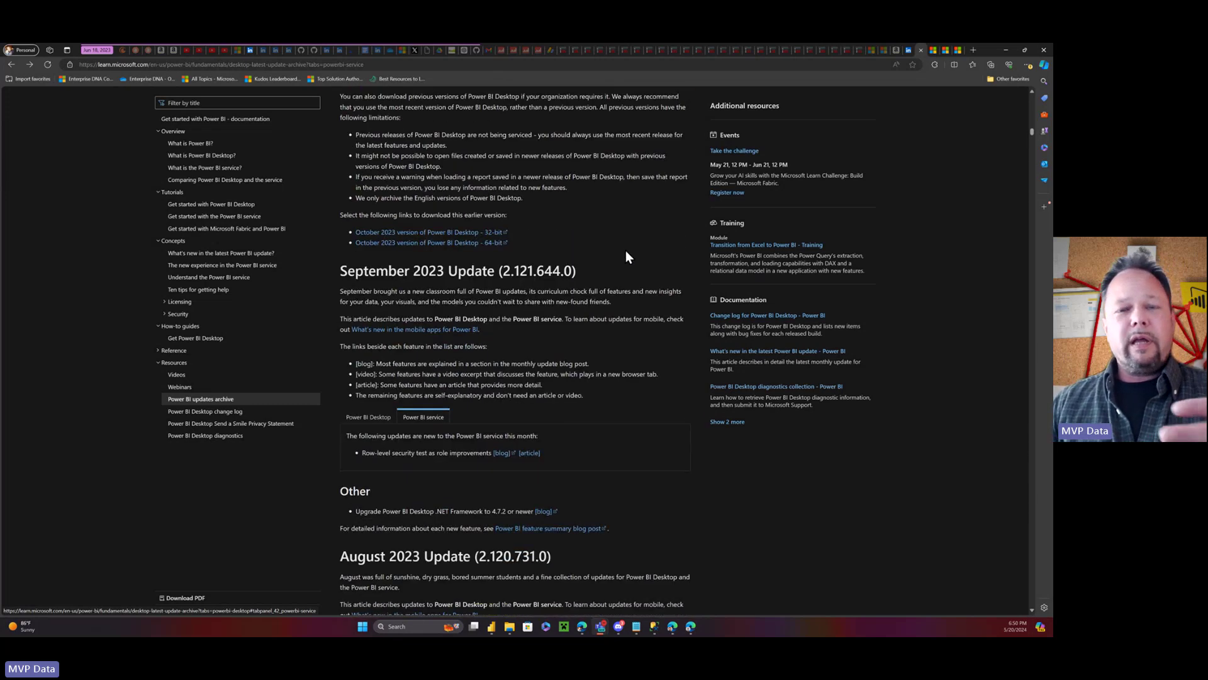
{"action": "scroll", "coordinate": [625, 251], "scroll_direction": "down", "scroll_amount": 5}
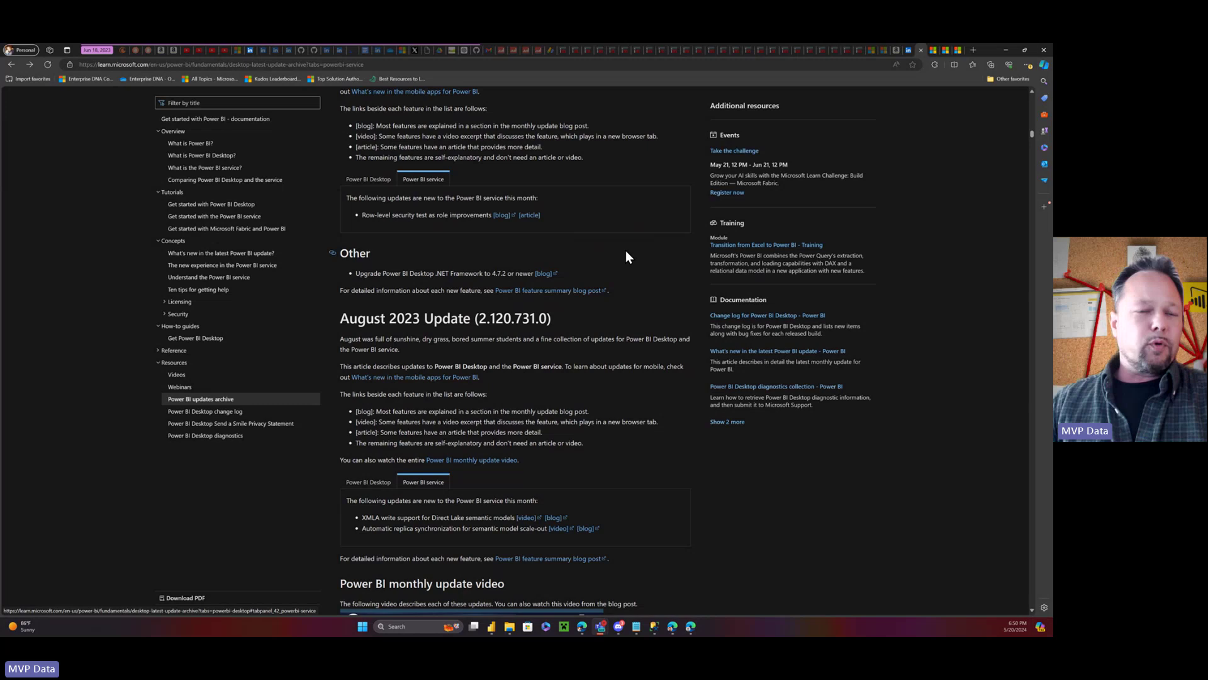
{"action": "scroll", "coordinate": [626, 250], "scroll_direction": "down", "scroll_amount": 3}
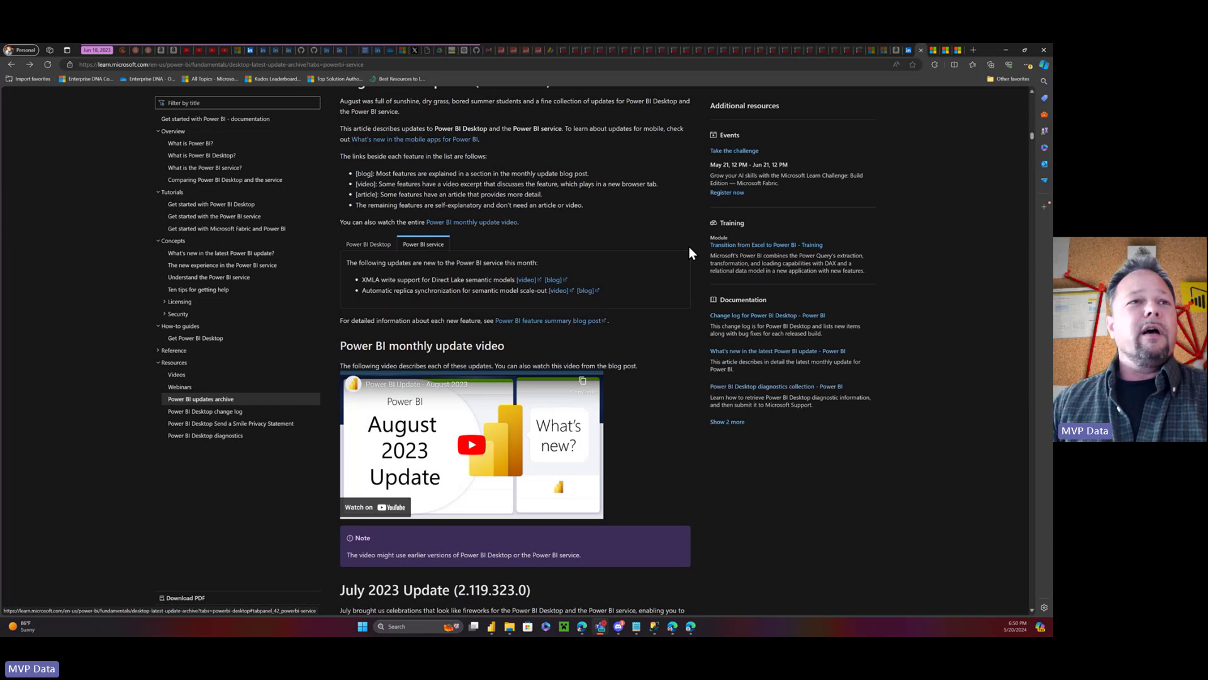
{"action": "scroll", "coordinate": [689, 251], "scroll_direction": "down", "scroll_amount": 4}
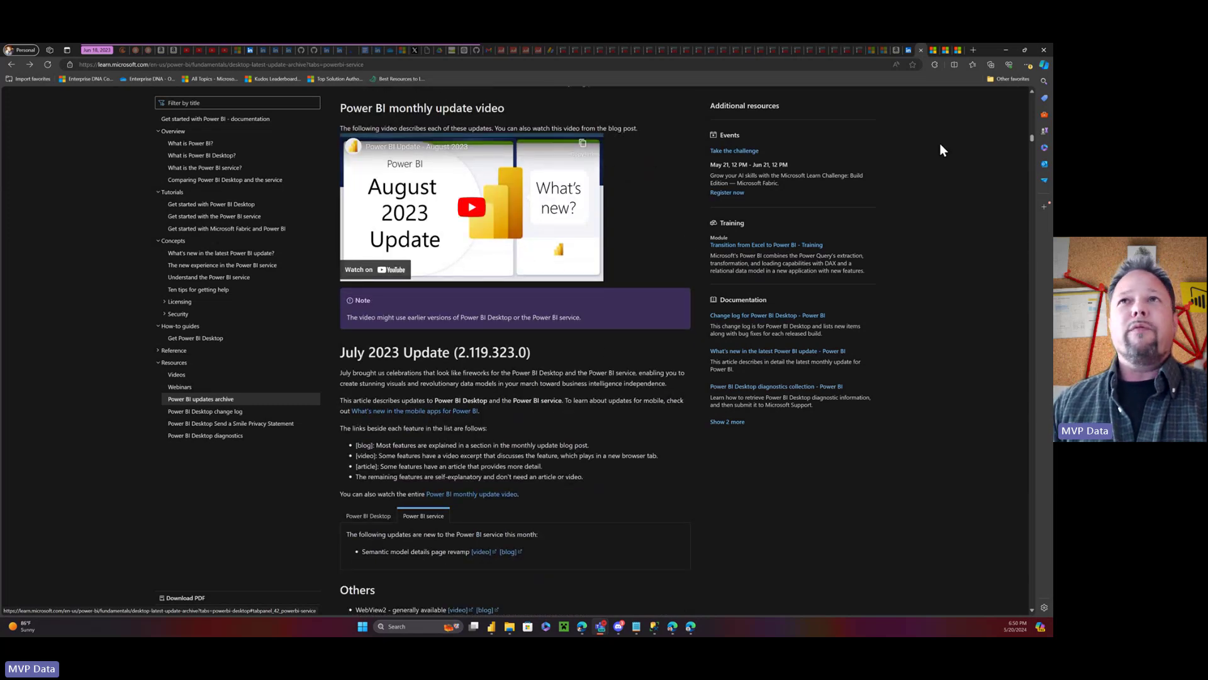
Step: Glance at the feature summary posts, then expand the July 2023 Power BI Desktop updates in the archive
{"action": "left_click", "coordinate": [934, 53]}
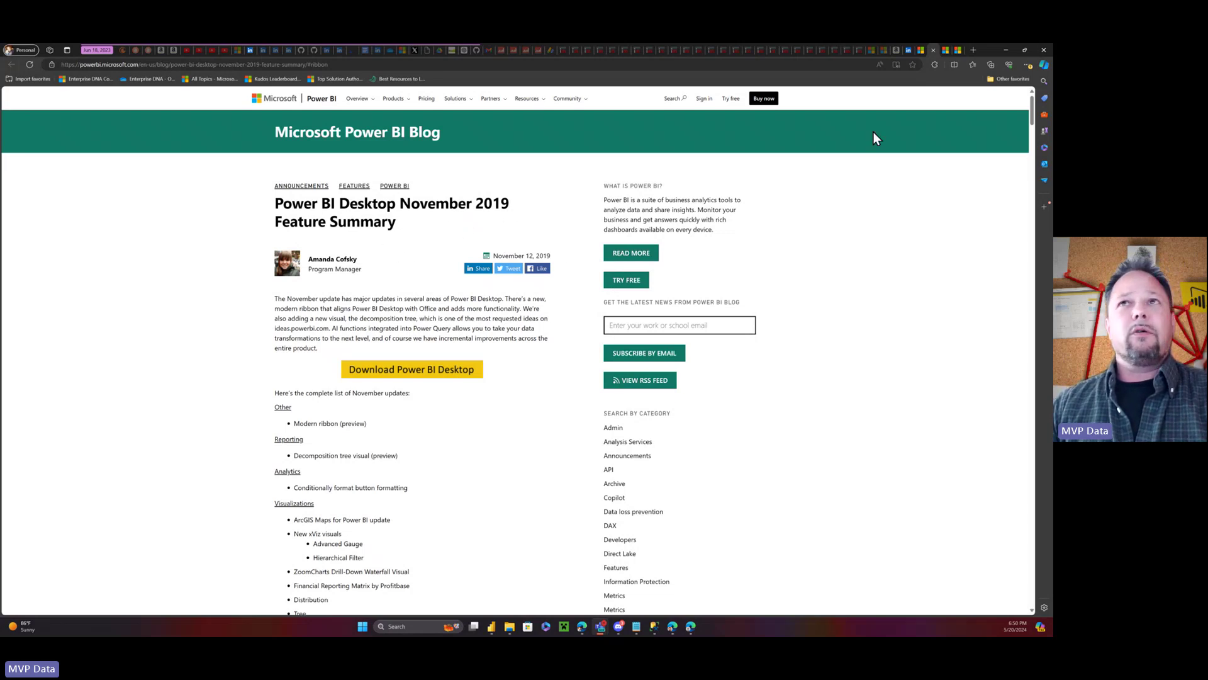
{"action": "left_click", "coordinate": [946, 54]}
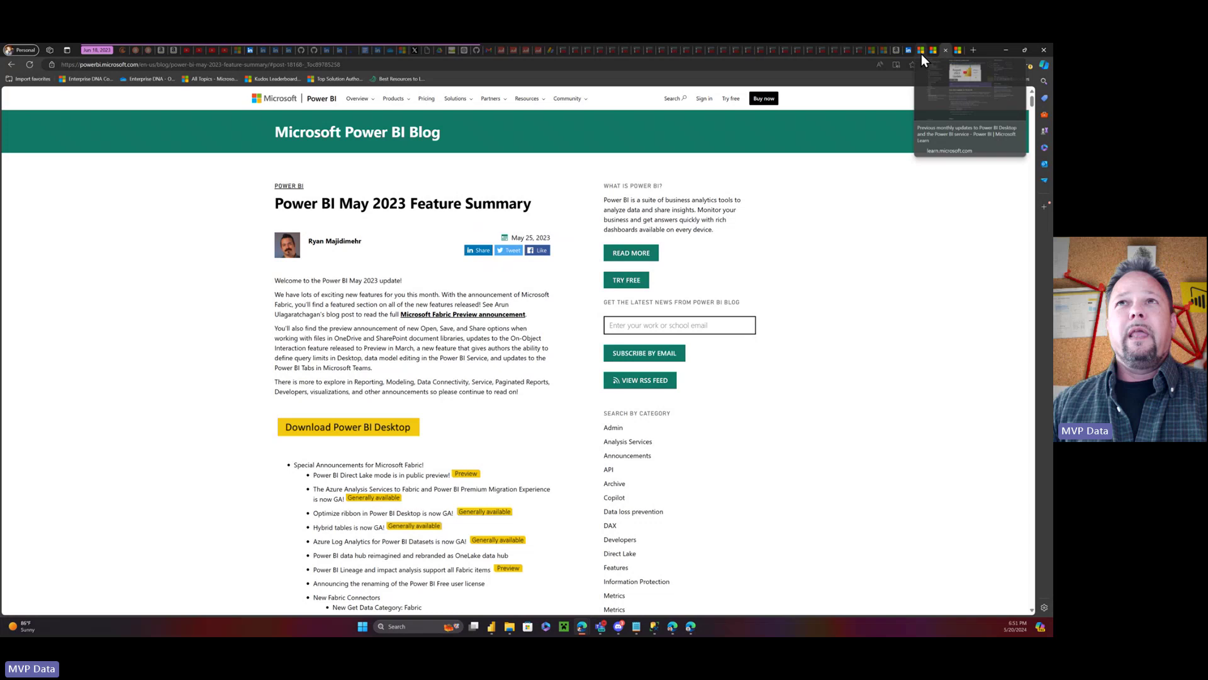
{"action": "left_click", "coordinate": [921, 54]}
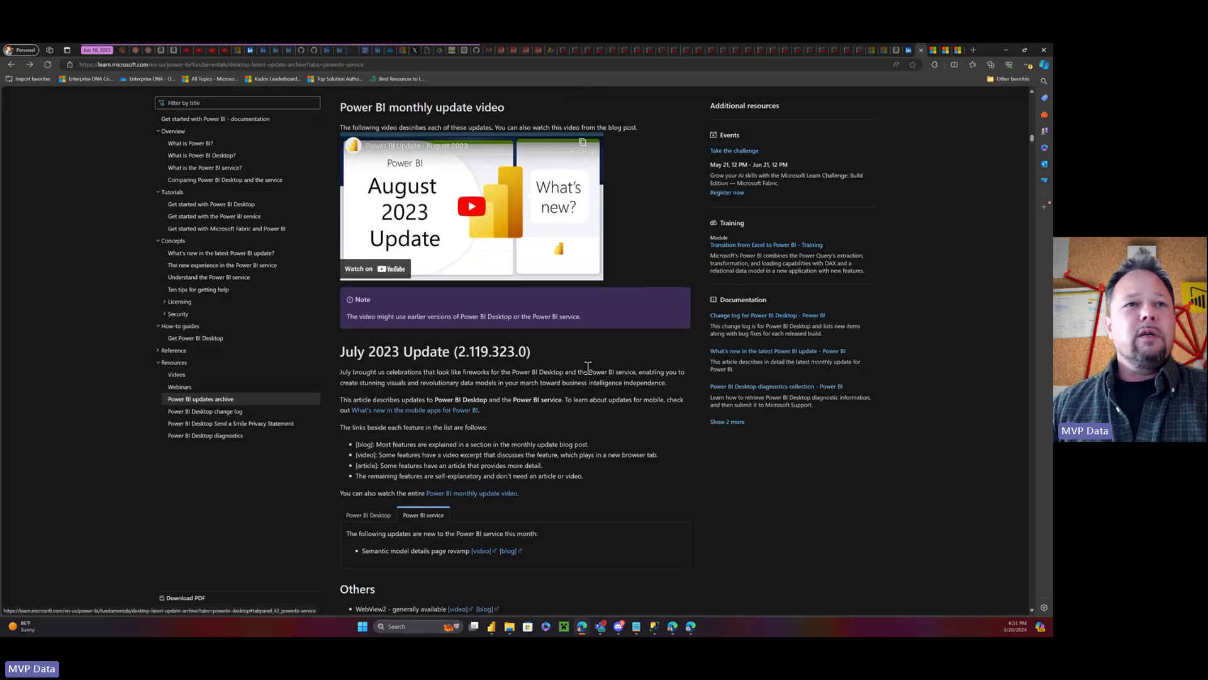
{"action": "scroll", "coordinate": [588, 367], "scroll_direction": "down", "scroll_amount": 1}
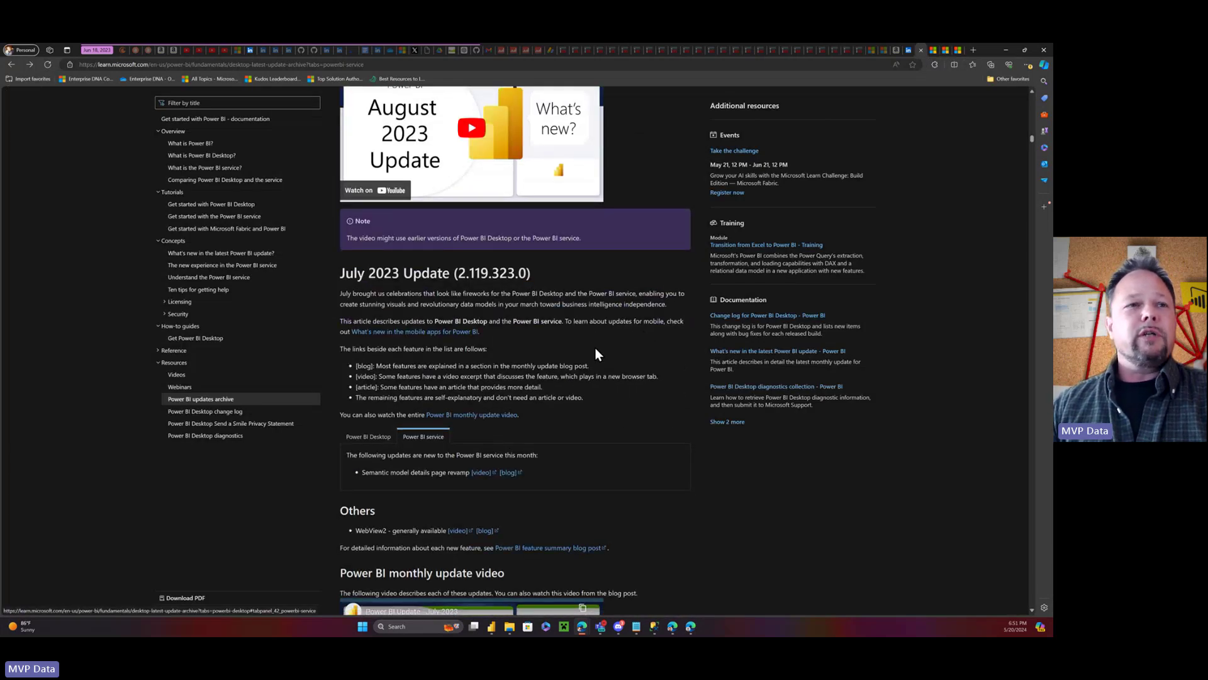
{"action": "left_click", "coordinate": [371, 438]}
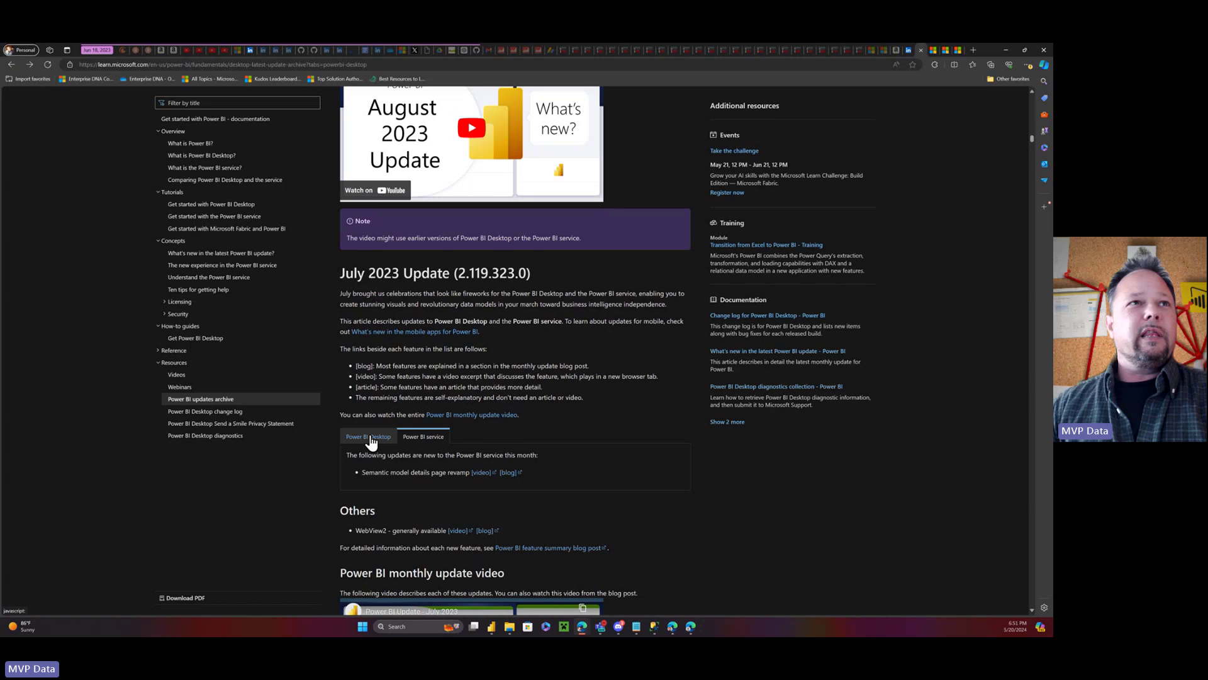
{"action": "scroll", "coordinate": [578, 365], "scroll_direction": "down", "scroll_amount": 5}
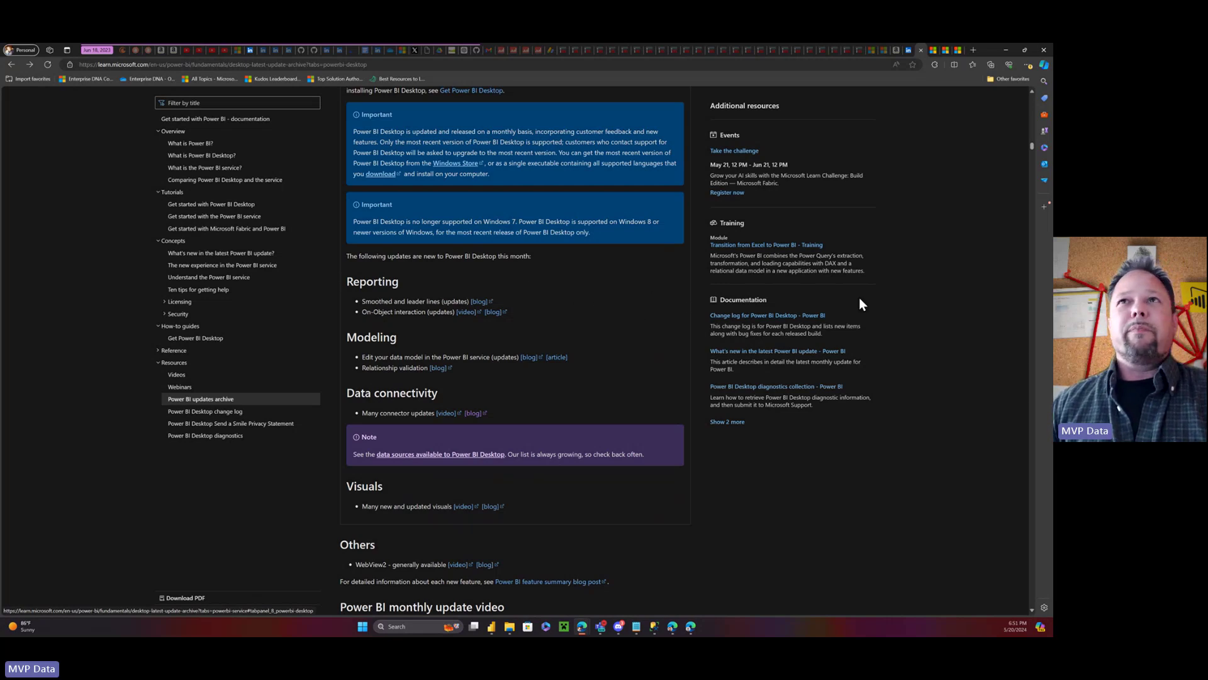
Step: Change 'may' to 'april' in the blog URL to load the April 2023 Feature Summary, then return to Power BI Desktop
{"action": "left_click", "coordinate": [930, 54]}
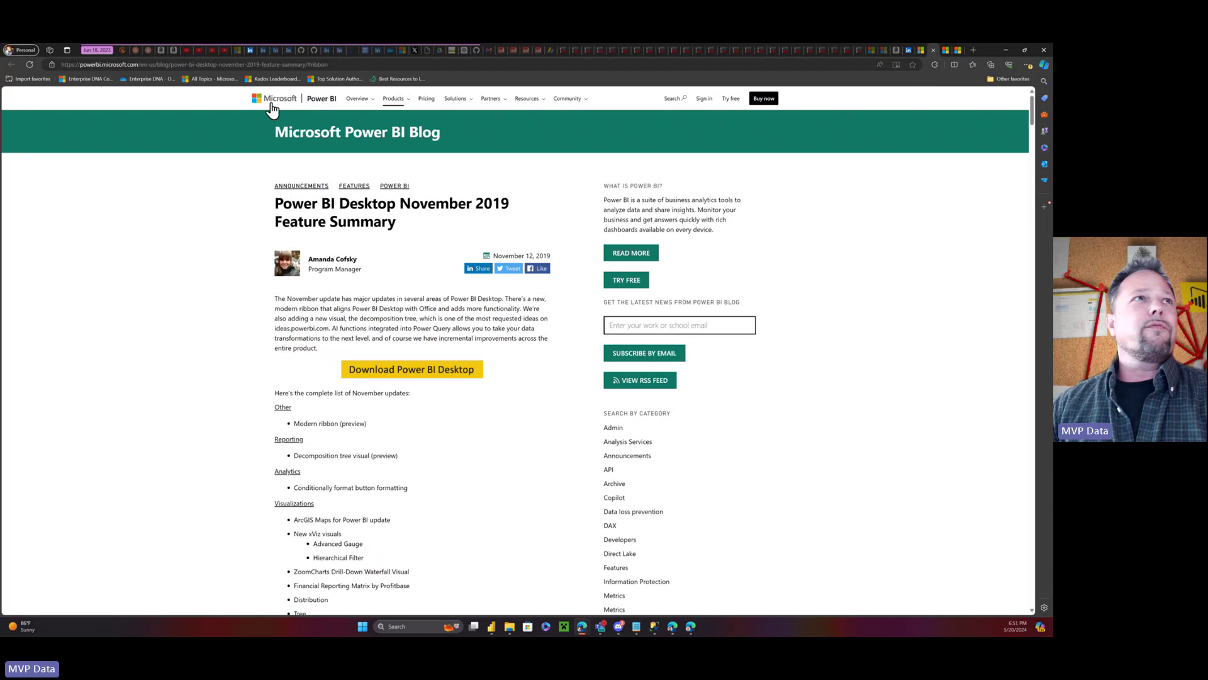
{"action": "left_click", "coordinate": [946, 54]}
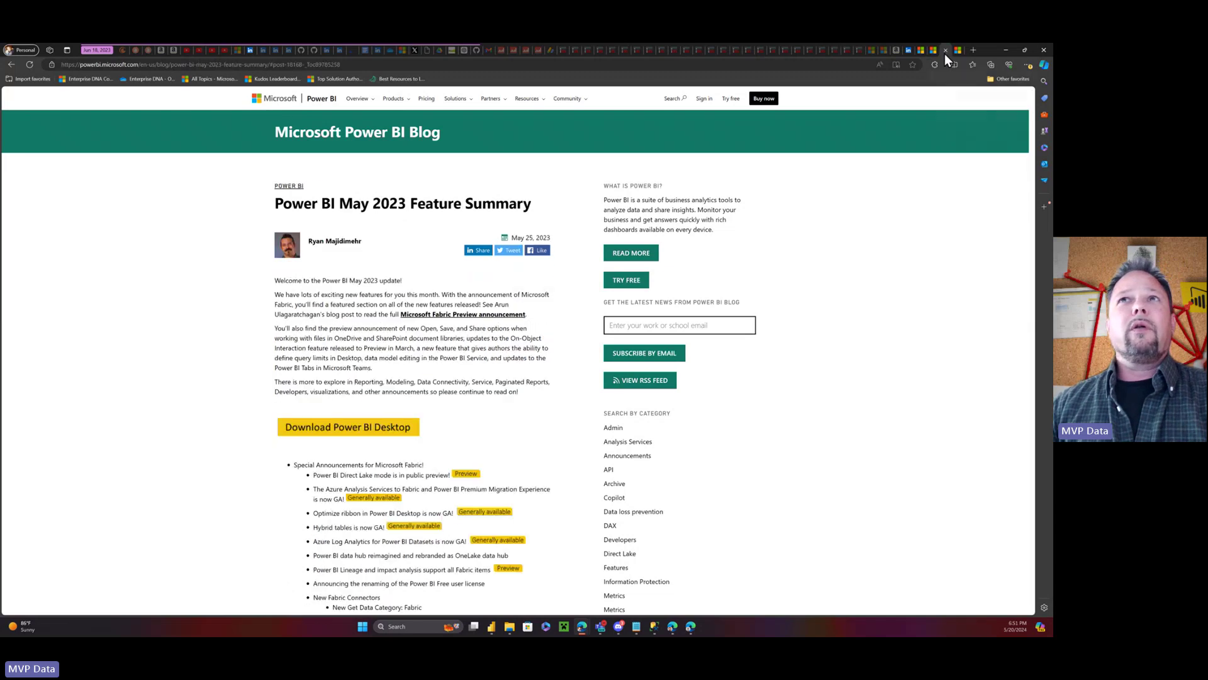
{"action": "double_click", "coordinate": [201, 64]}
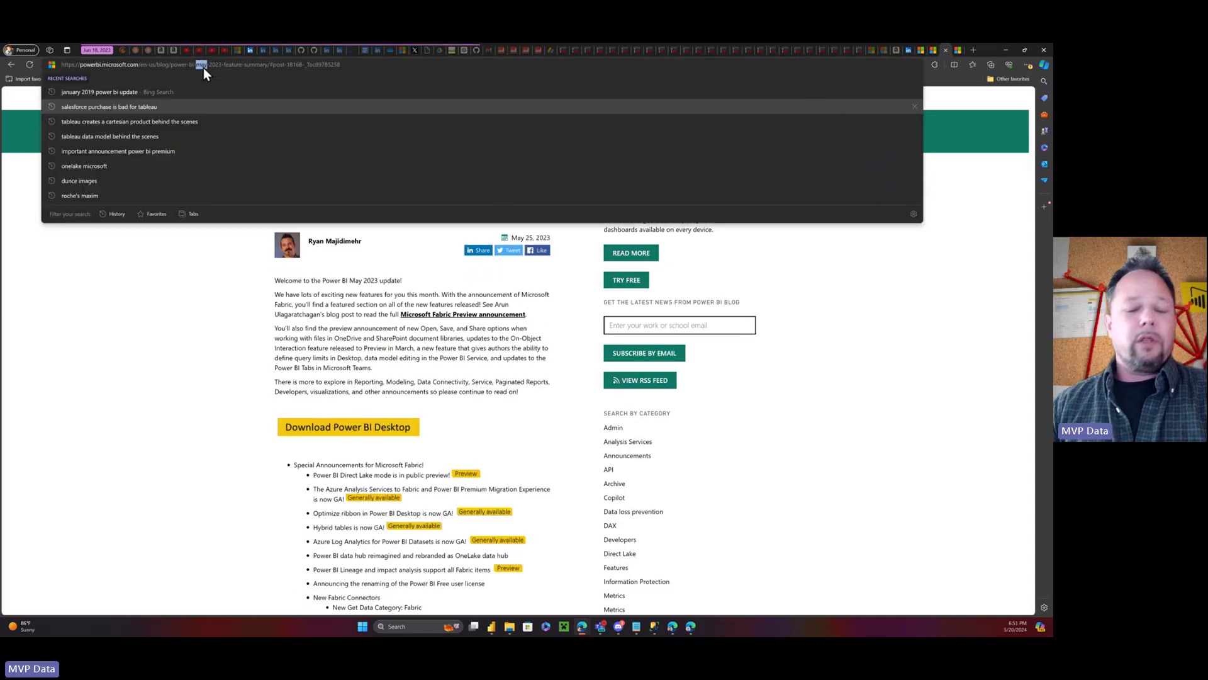
{"action": "type", "text": "april"}
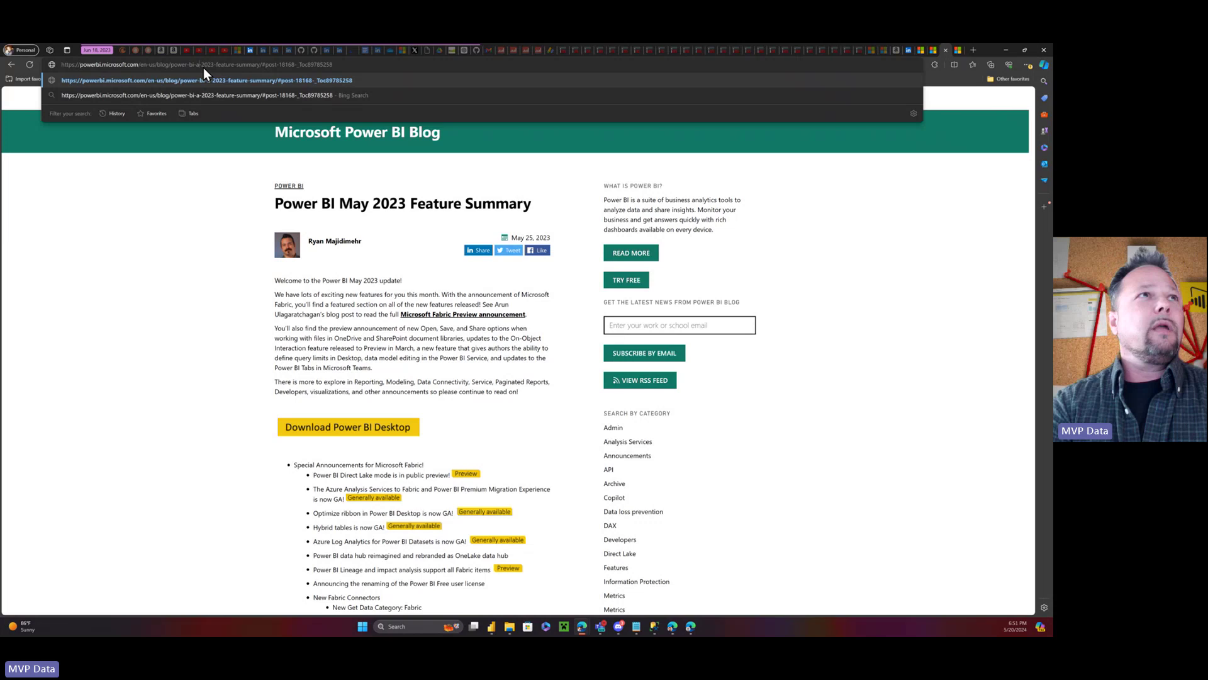
{"action": "key", "text": "Return"}
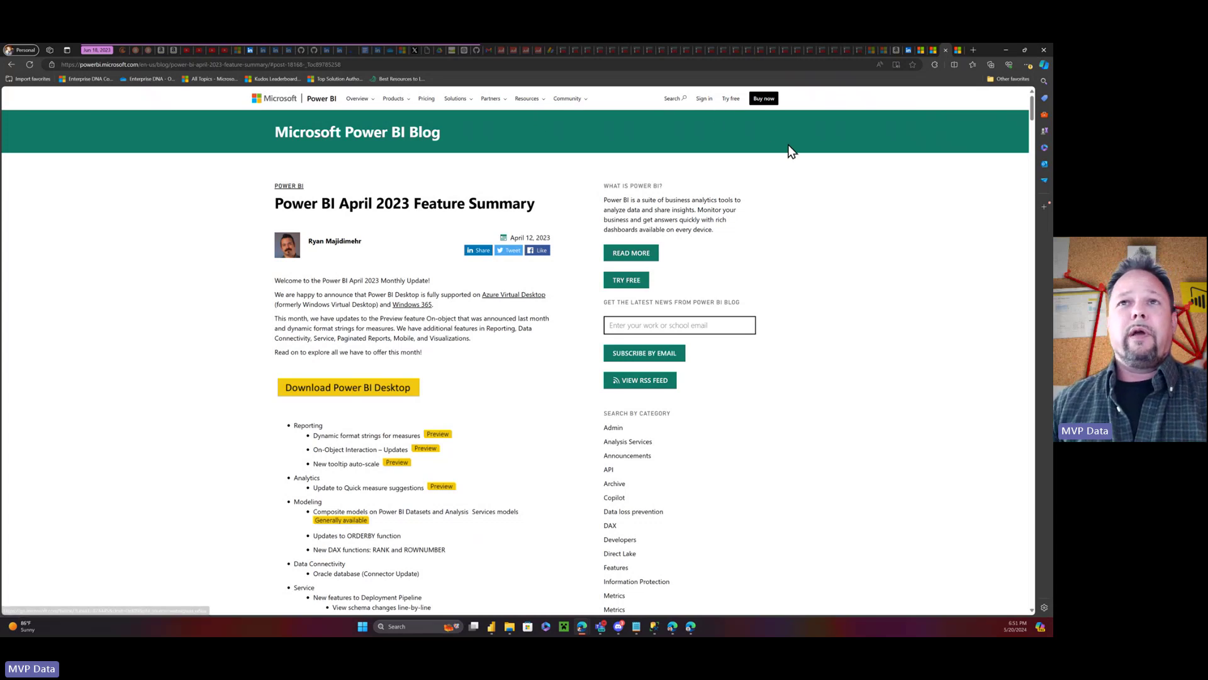
{"action": "left_click", "coordinate": [911, 52]}
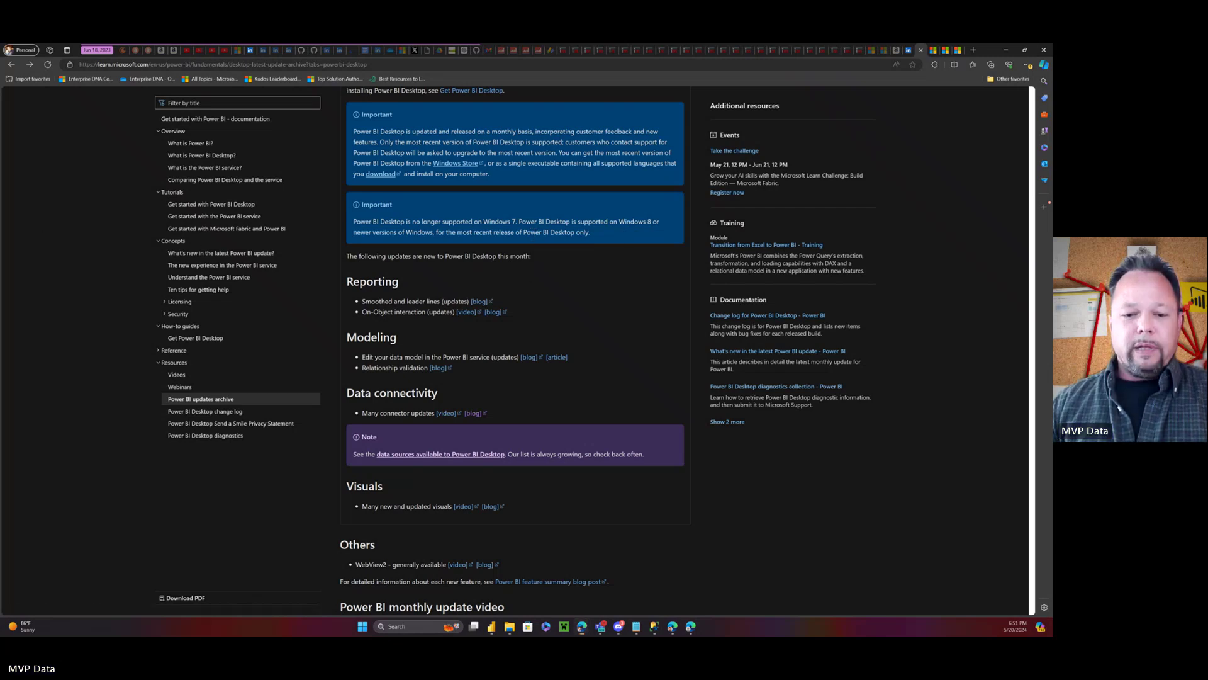
{"action": "key", "text": "alt+Tab"}
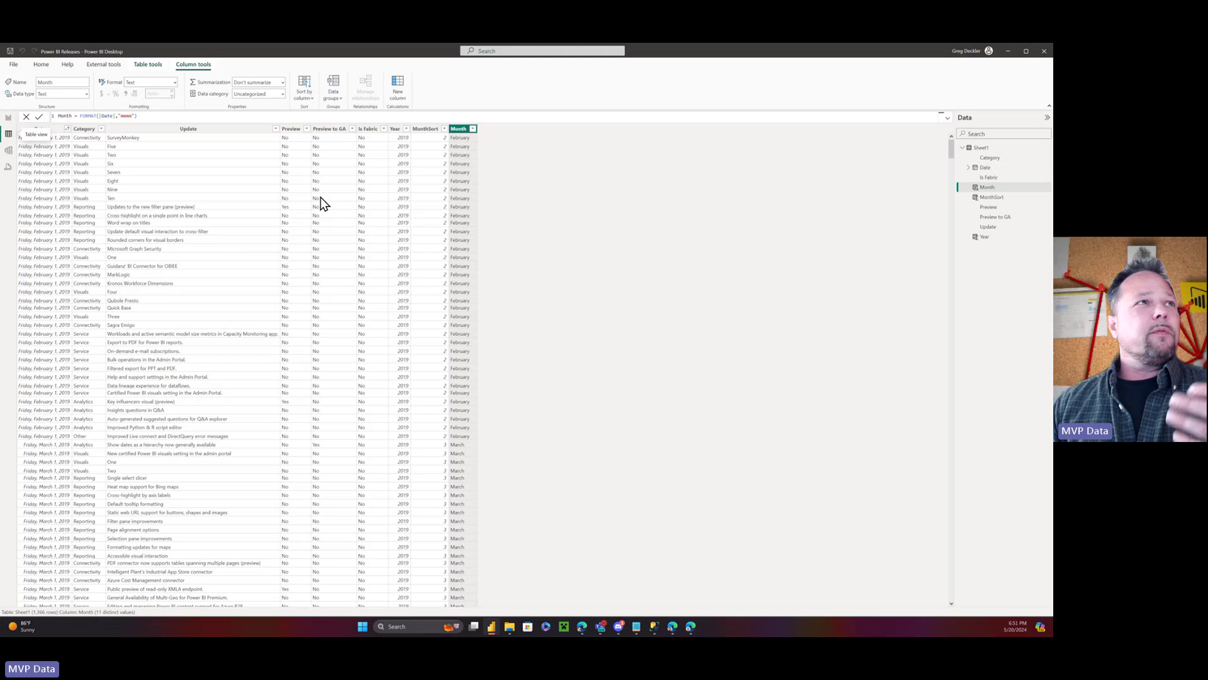
{"action": "left_click", "coordinate": [78, 151]}
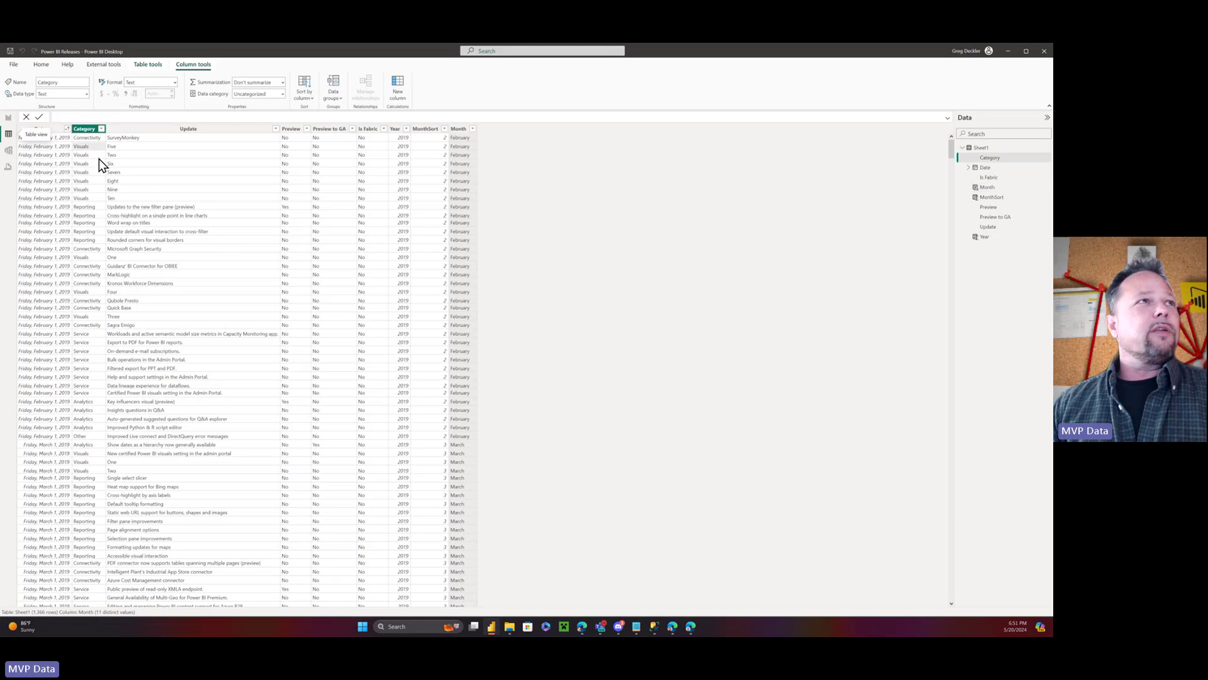
{"action": "left_click", "coordinate": [56, 140]}
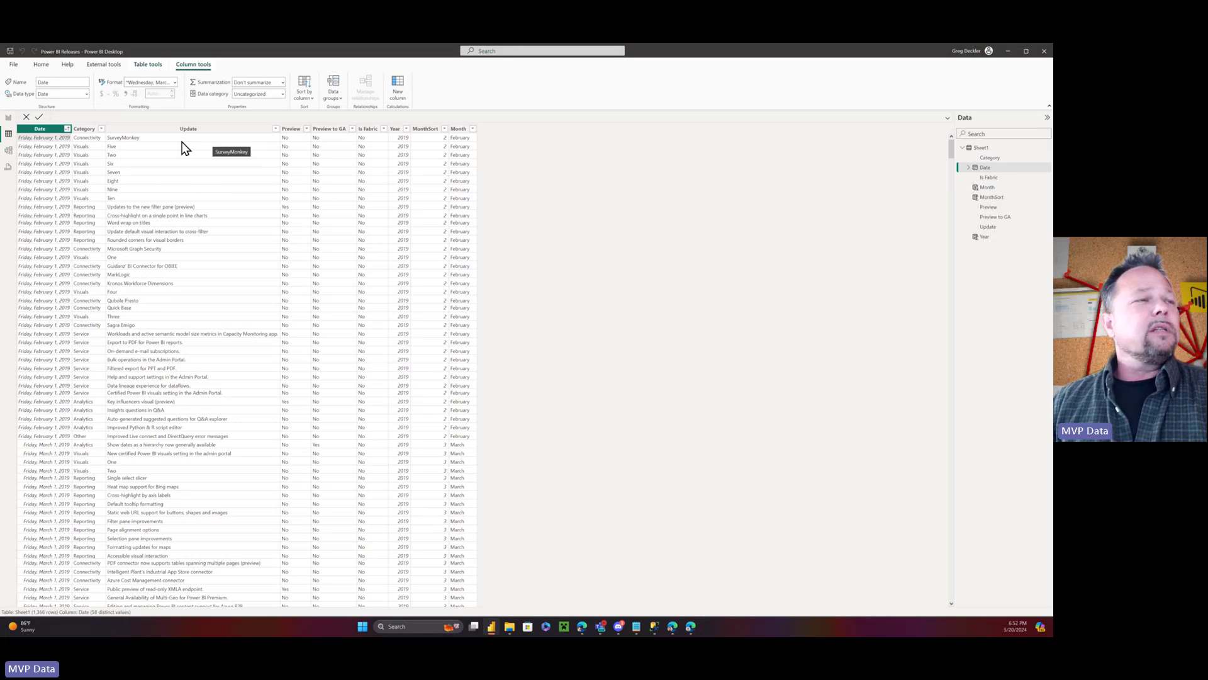
{"action": "left_click", "coordinate": [303, 139]}
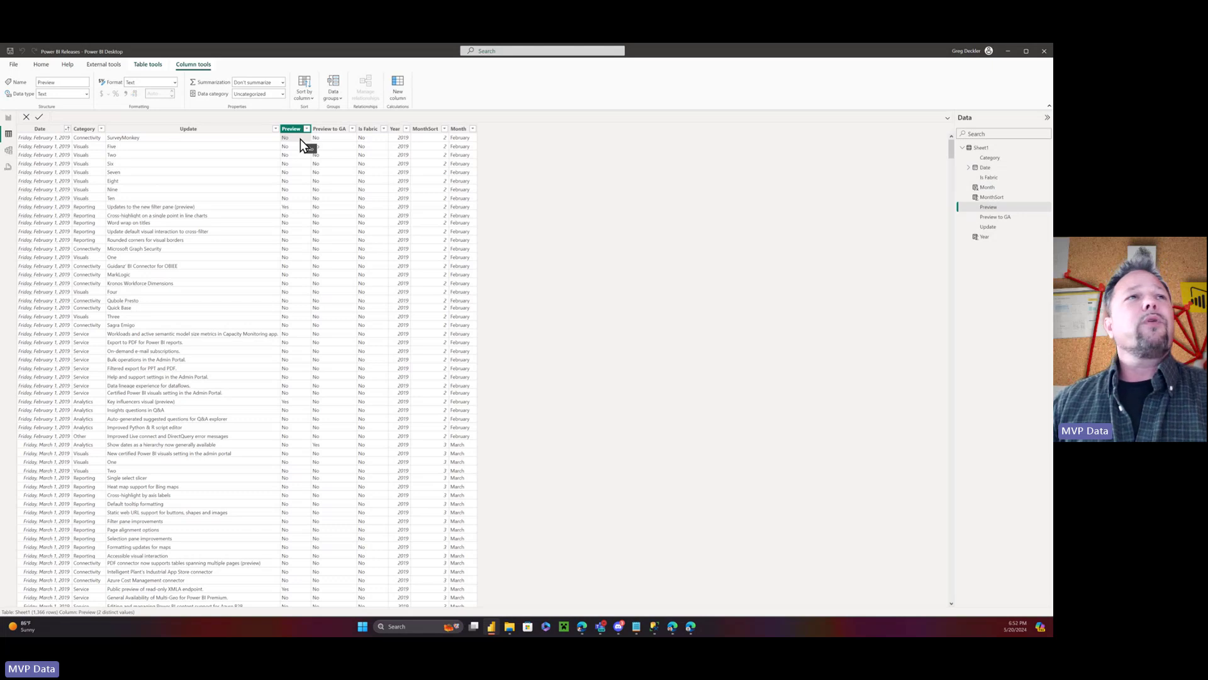
{"action": "left_click", "coordinate": [340, 145]}
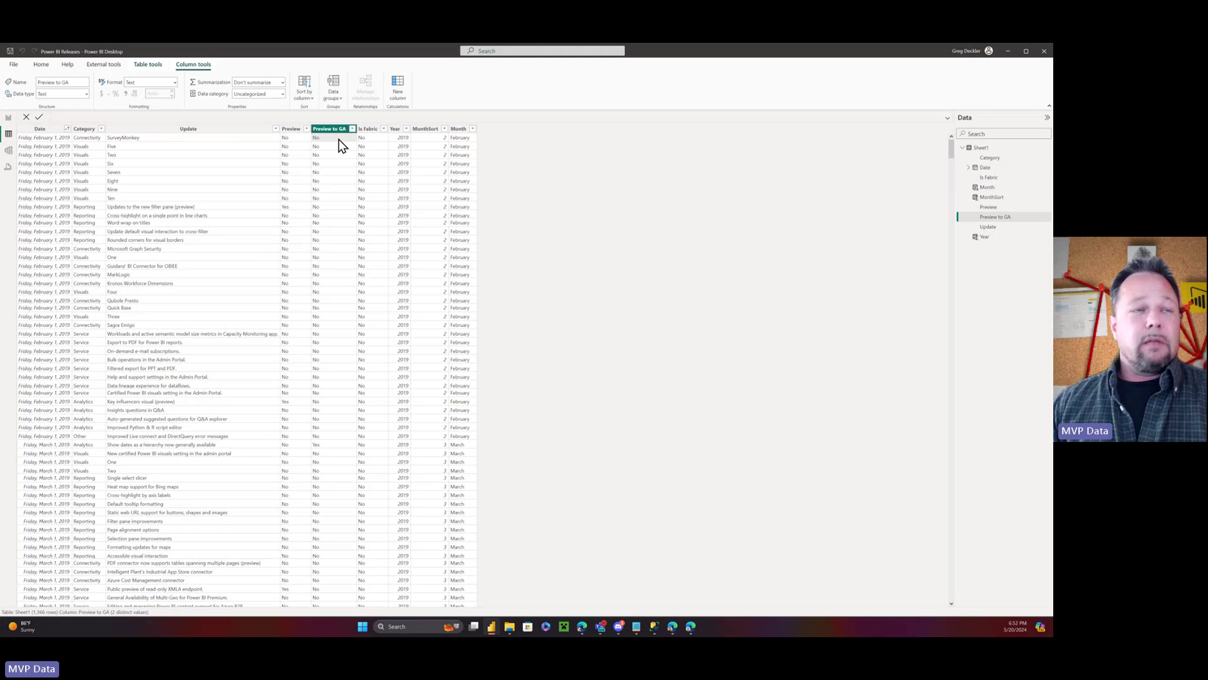
{"action": "left_click", "coordinate": [372, 142]}
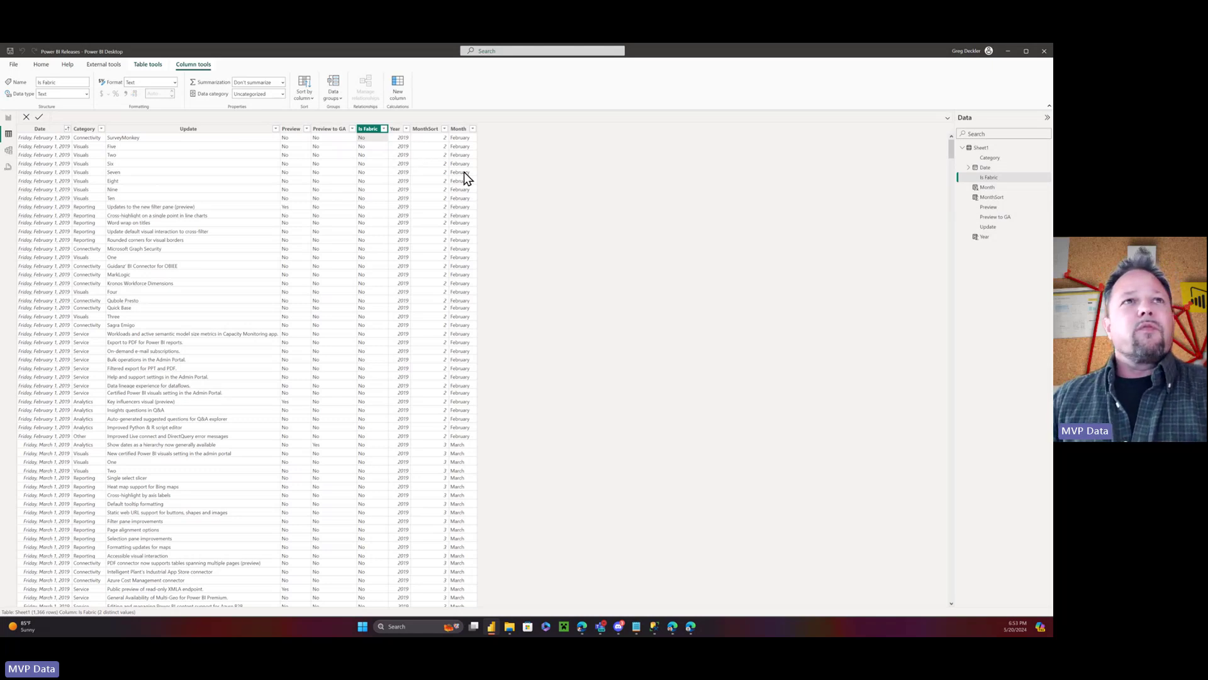
{"action": "left_click", "coordinate": [1019, 178]}
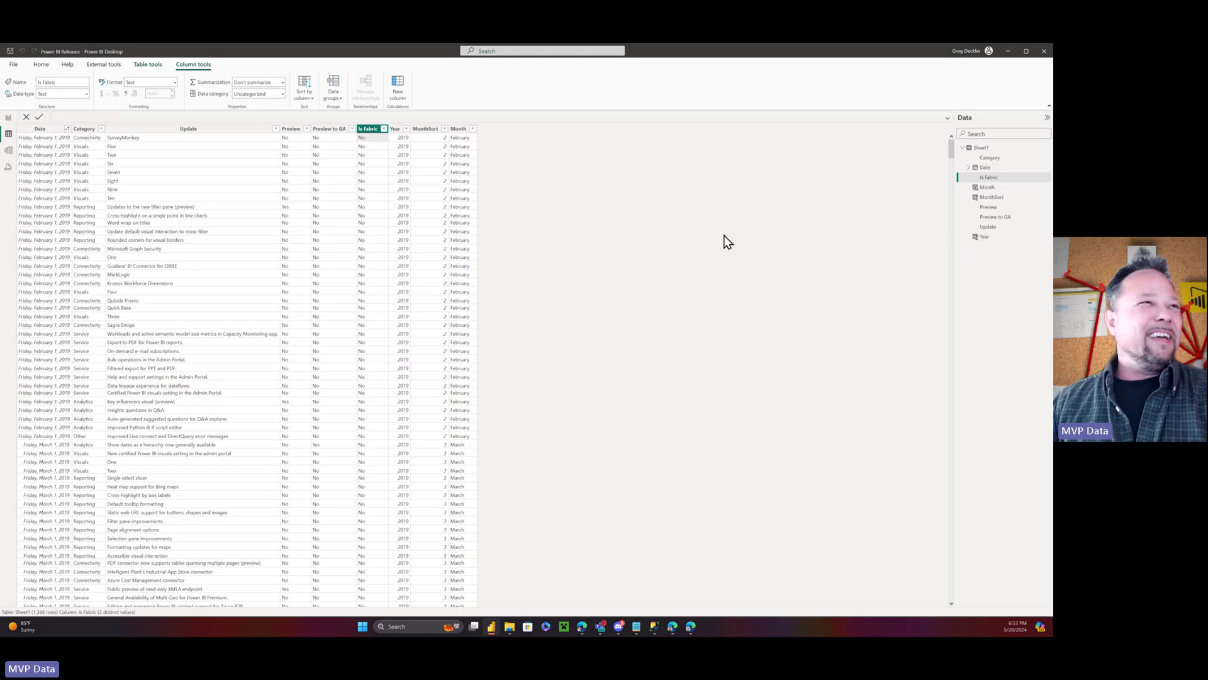
Step: Go to Report view, select the Year matrix, and open the Count of Update value's options
{"action": "left_click", "coordinate": [8, 118]}
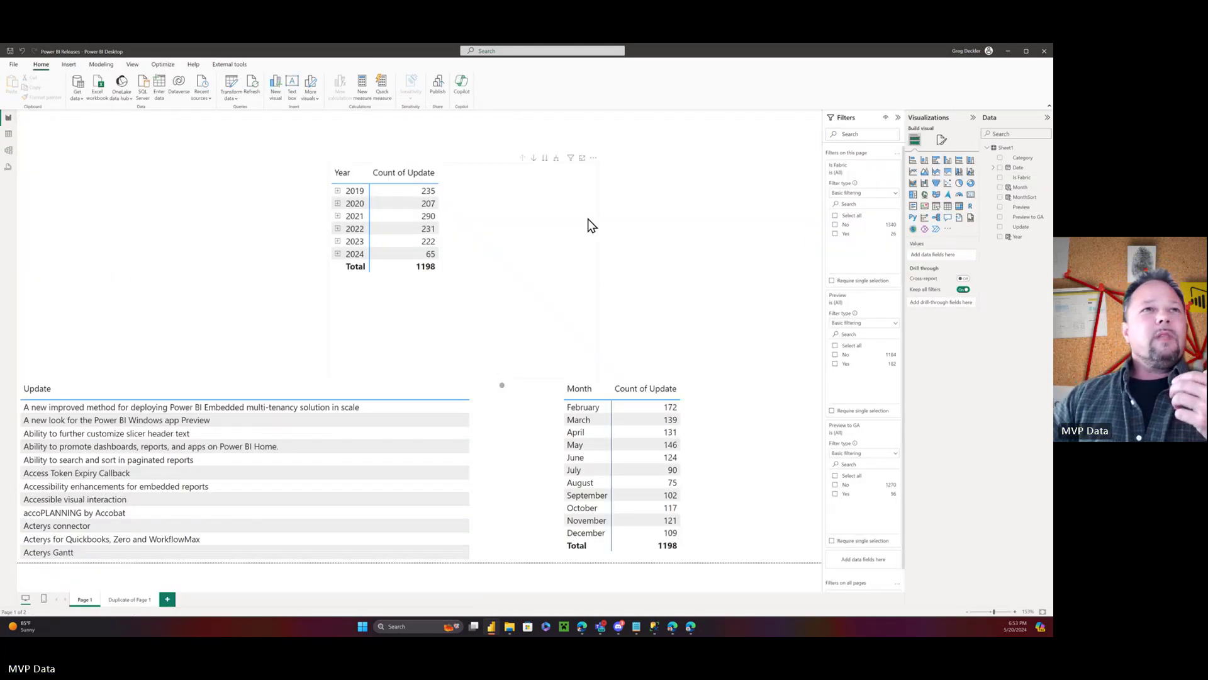
{"action": "left_click", "coordinate": [510, 181]}
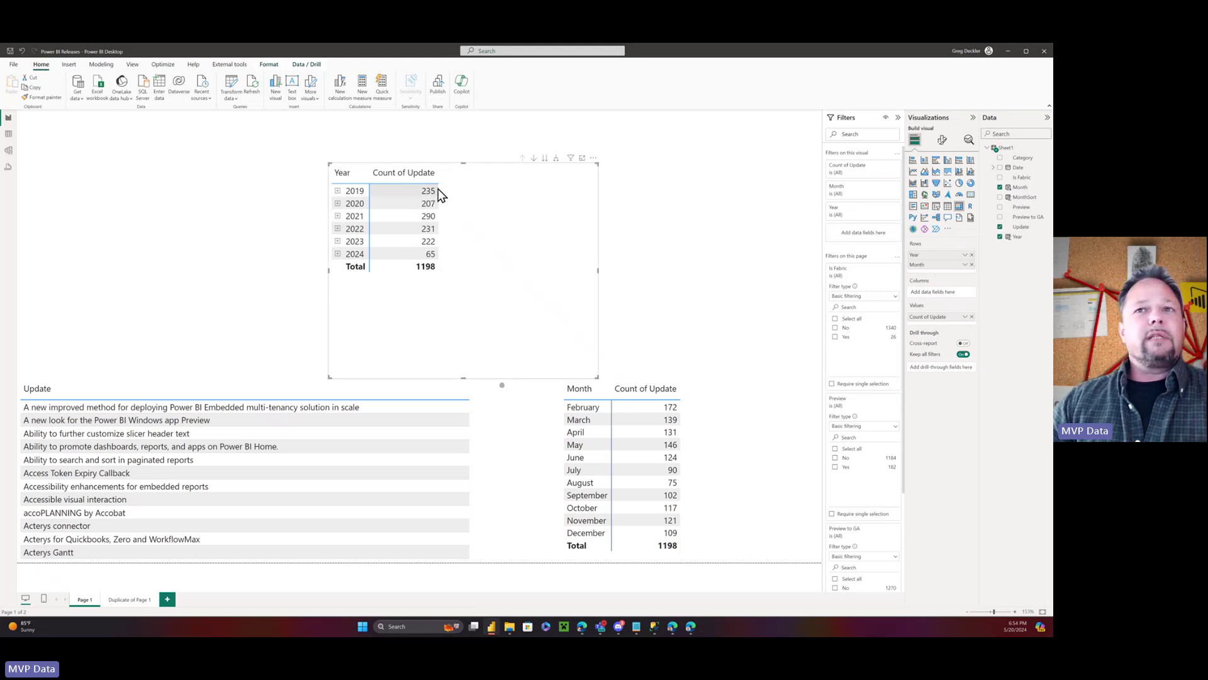
{"action": "left_click", "coordinate": [965, 317]}
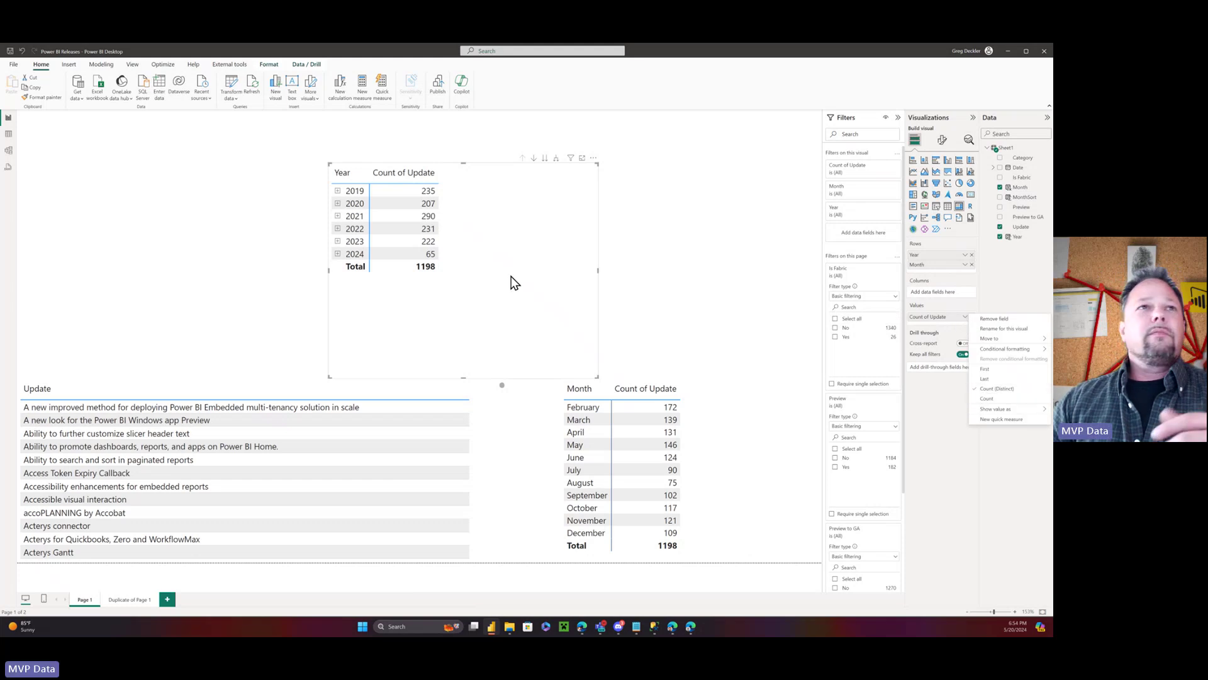
{"action": "left_click", "coordinate": [658, 222]}
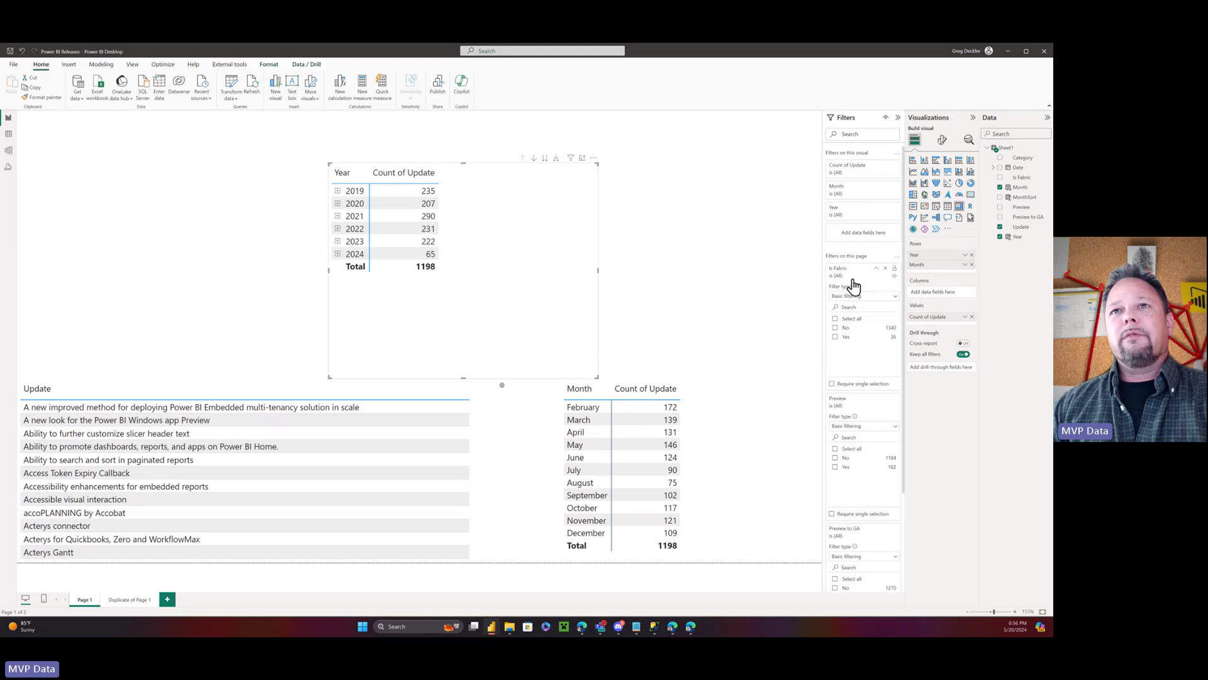
Step: Filter to Is Fabric = No and Preview = Yes, bringing the total to 167
{"action": "left_click", "coordinate": [836, 337]}
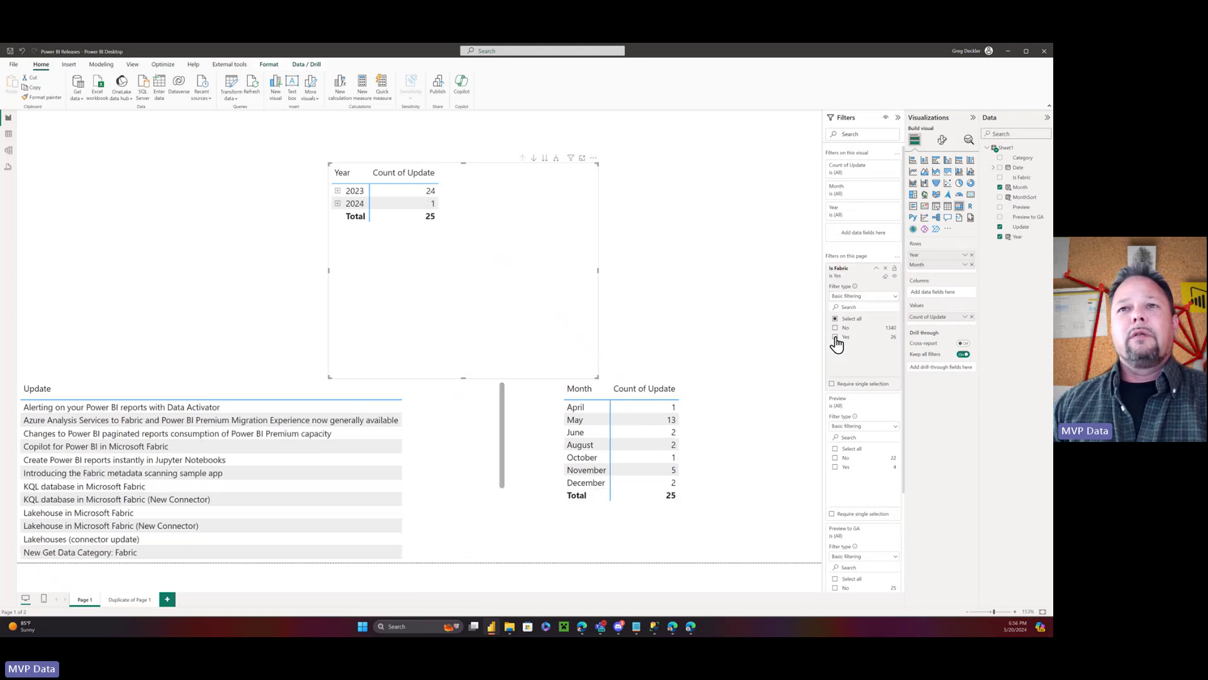
{"action": "left_click", "coordinate": [835, 328]}
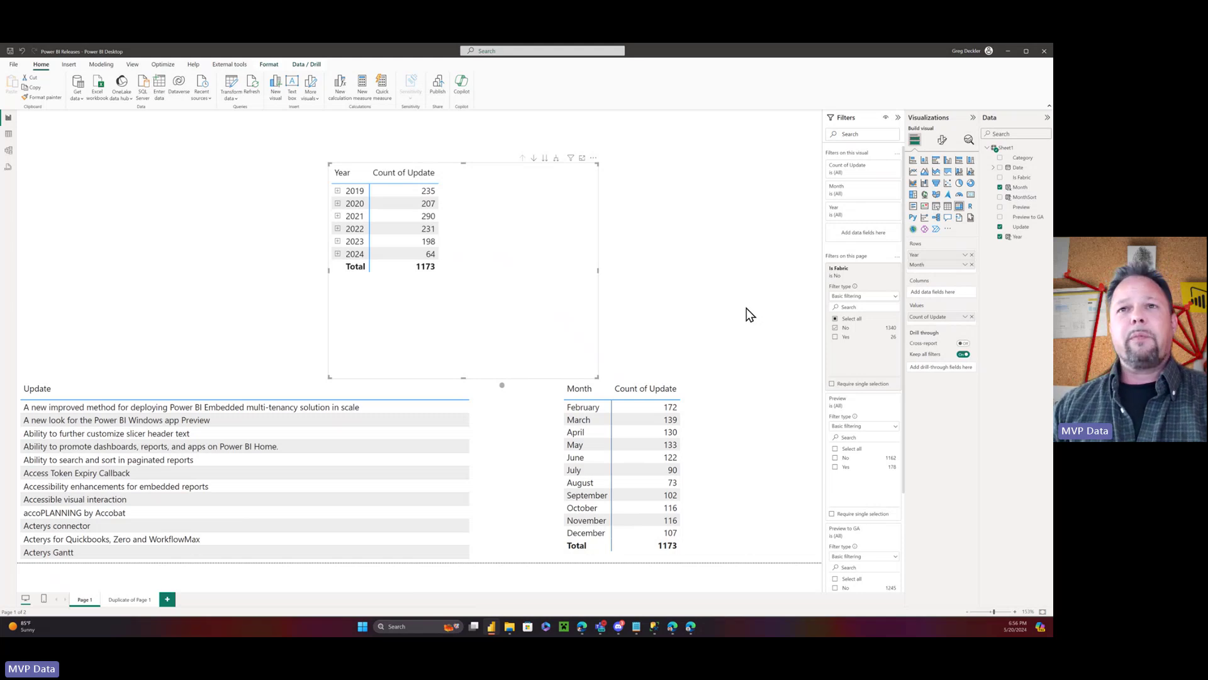
{"action": "scroll", "coordinate": [875, 313], "scroll_direction": "down", "scroll_amount": 3}
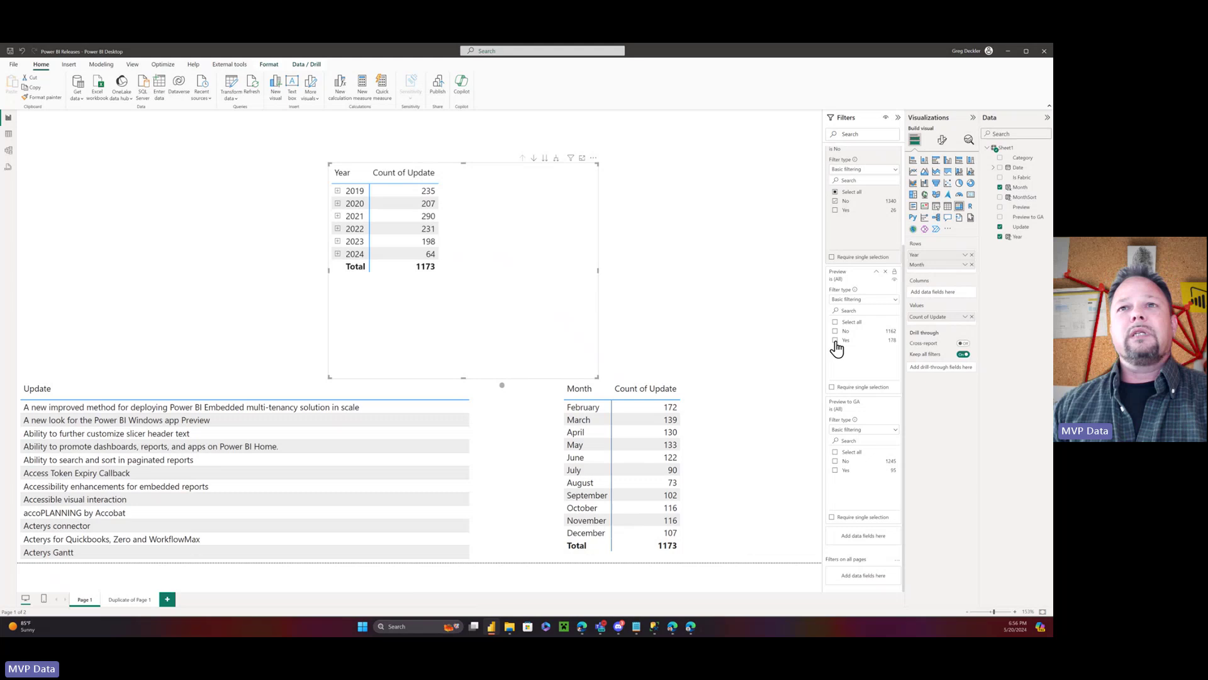
{"action": "left_click", "coordinate": [835, 341]}
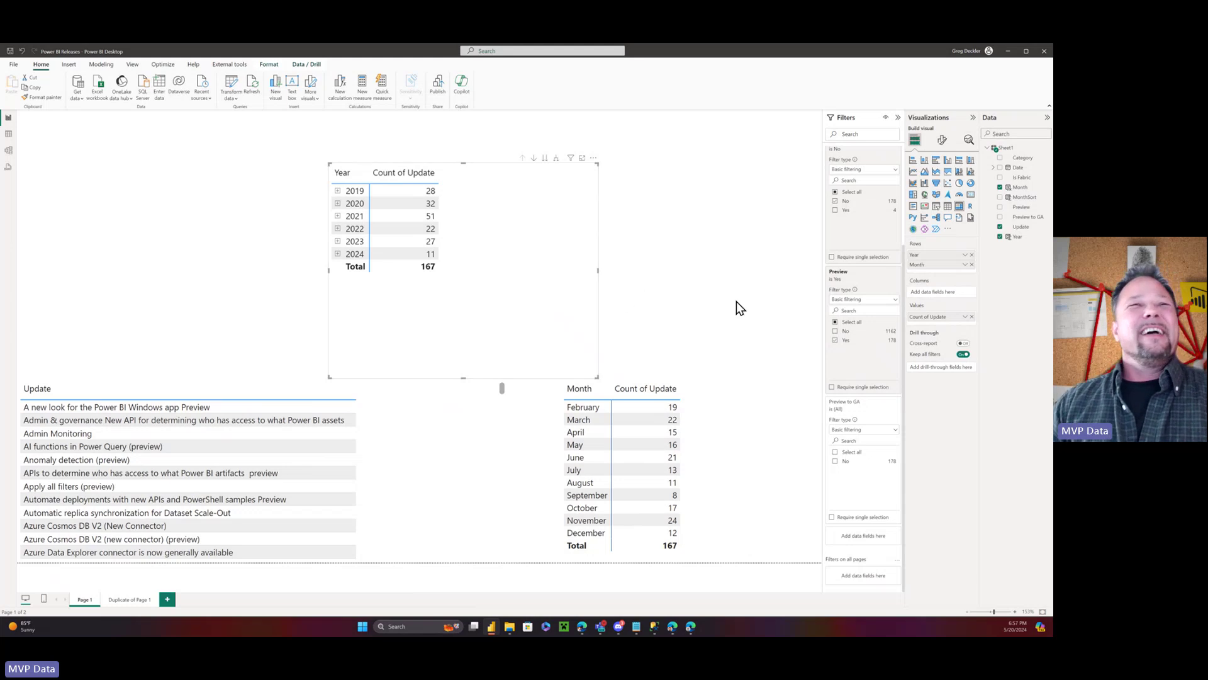
Step: Clear every Preview checkbox and filter Preview to GA to Yes, totaling 95 updates
{"action": "left_click", "coordinate": [835, 340]}
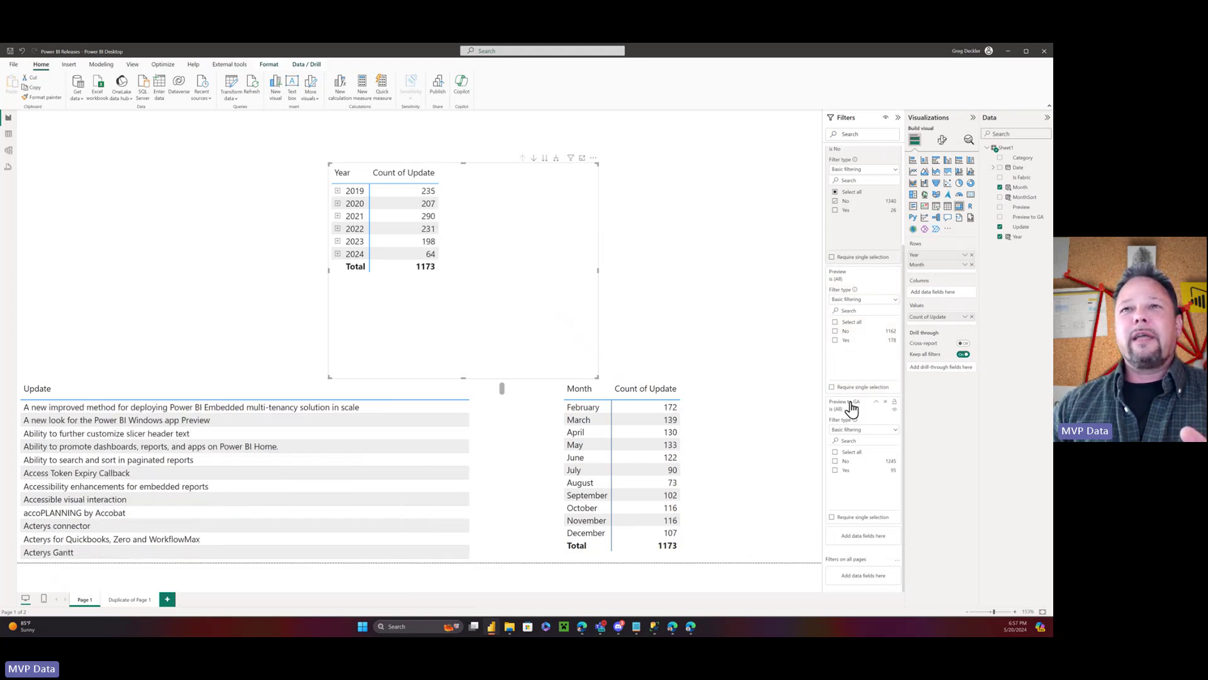
{"action": "left_click", "coordinate": [835, 340]}
{"action": "left_click", "coordinate": [835, 340]}
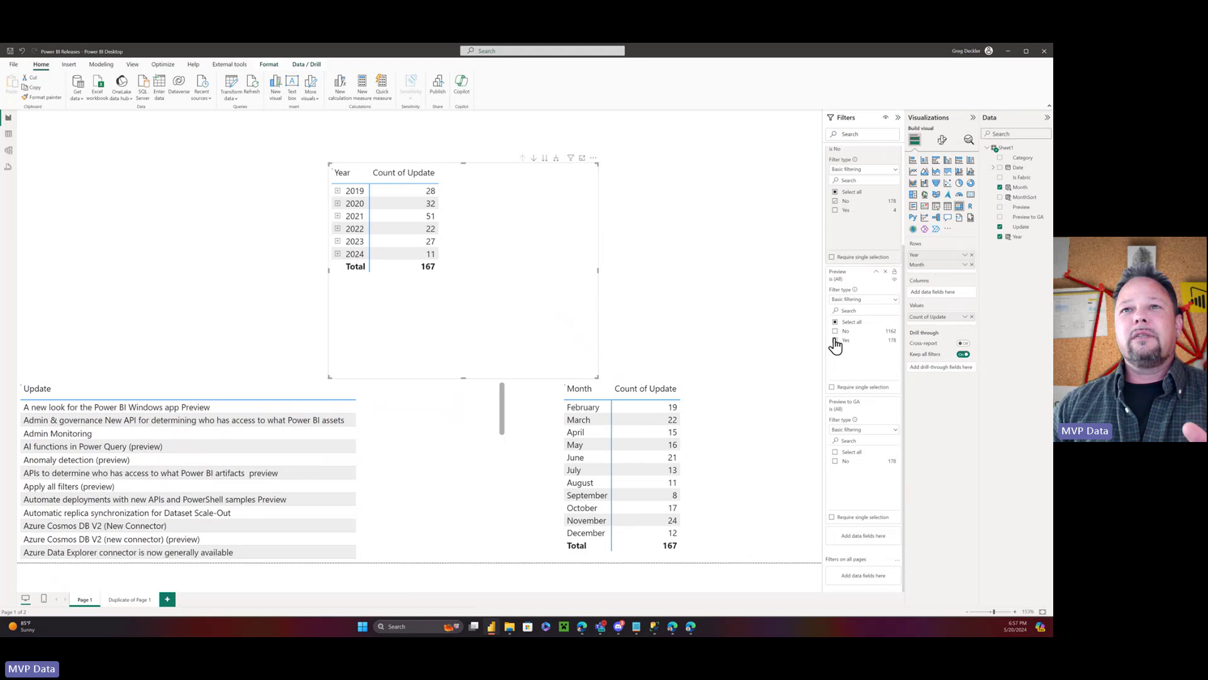
{"action": "left_click", "coordinate": [836, 332]}
{"action": "left_click", "coordinate": [835, 332]}
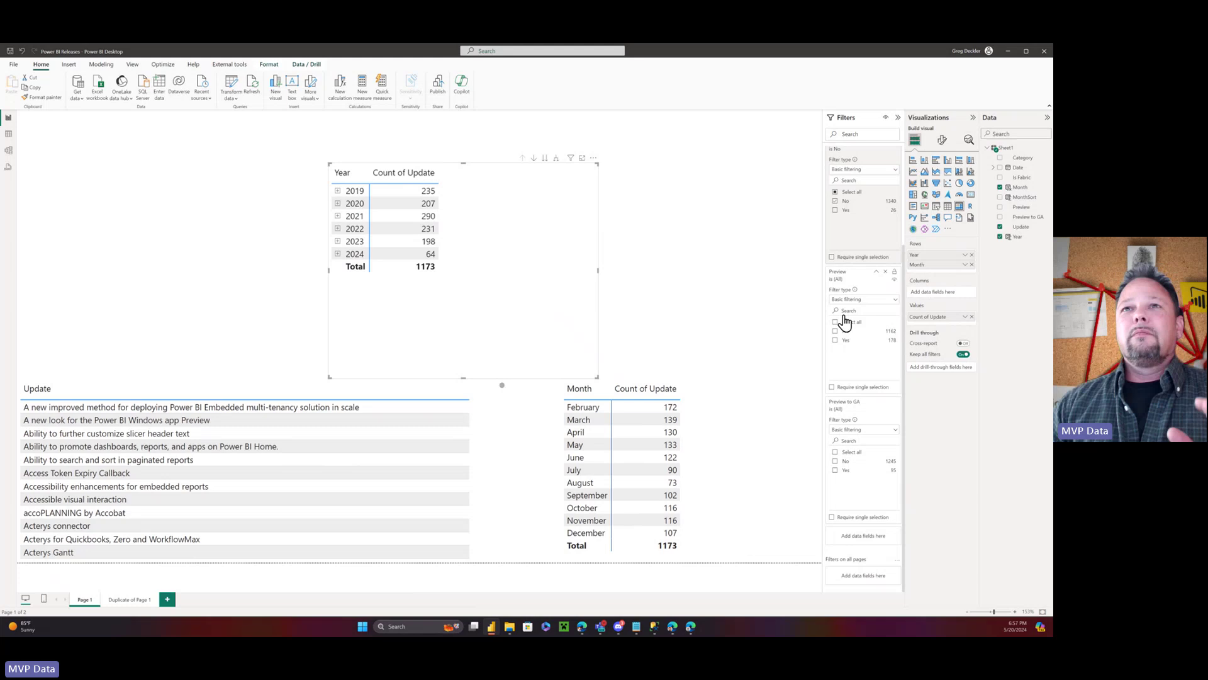
{"action": "left_click", "coordinate": [835, 470]}
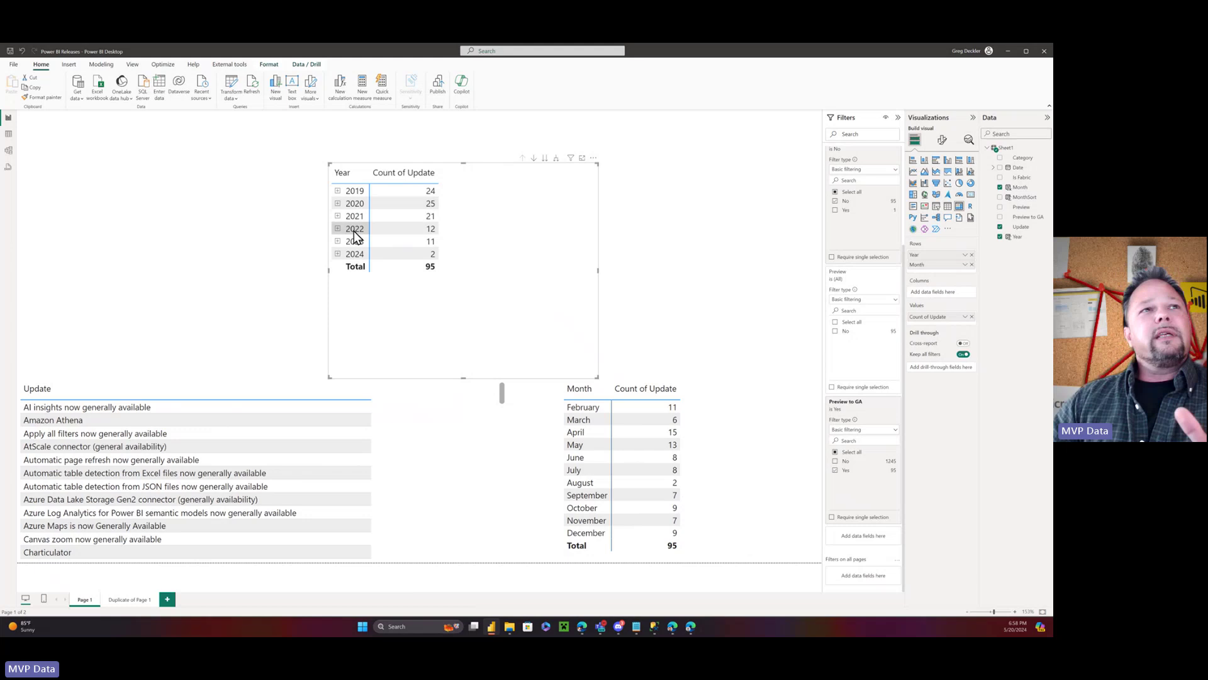
Step: Expand 2022 in the Year matrix to list its 12 updates by month, February leading with 4
{"action": "left_click", "coordinate": [338, 228]}
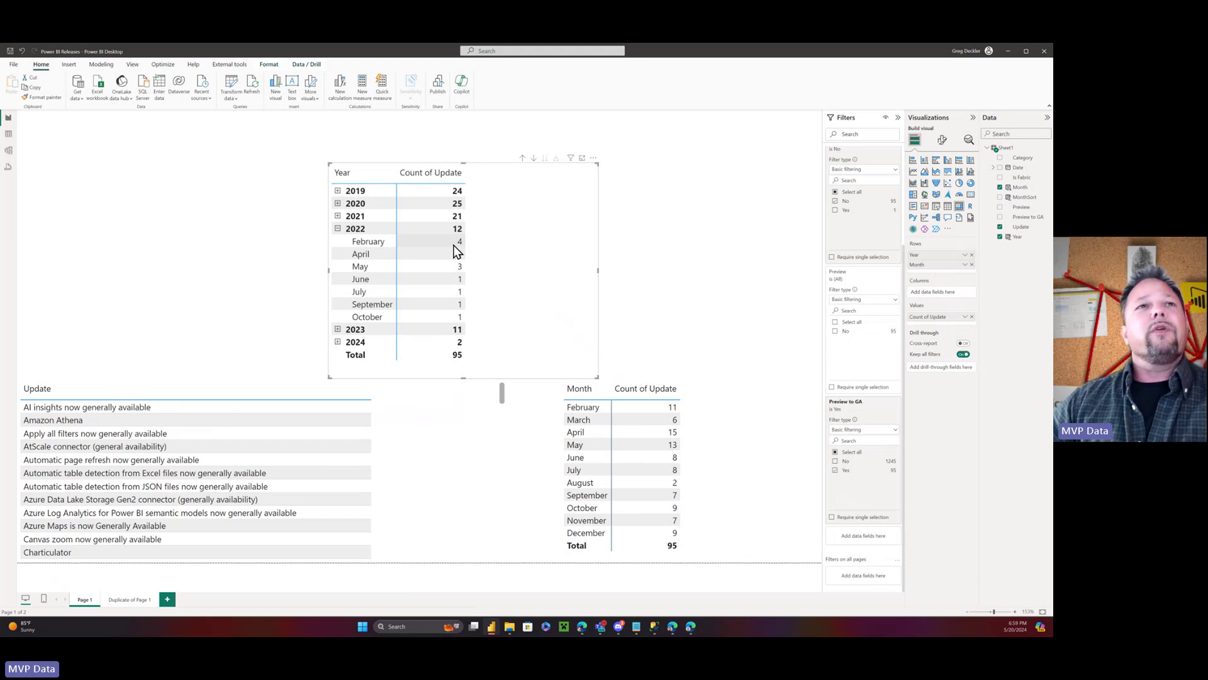
Step: Collapse 2022 so the matrix shows only yearly counts, 24 in 2019 to 2 in 2024
{"action": "left_click", "coordinate": [337, 229]}
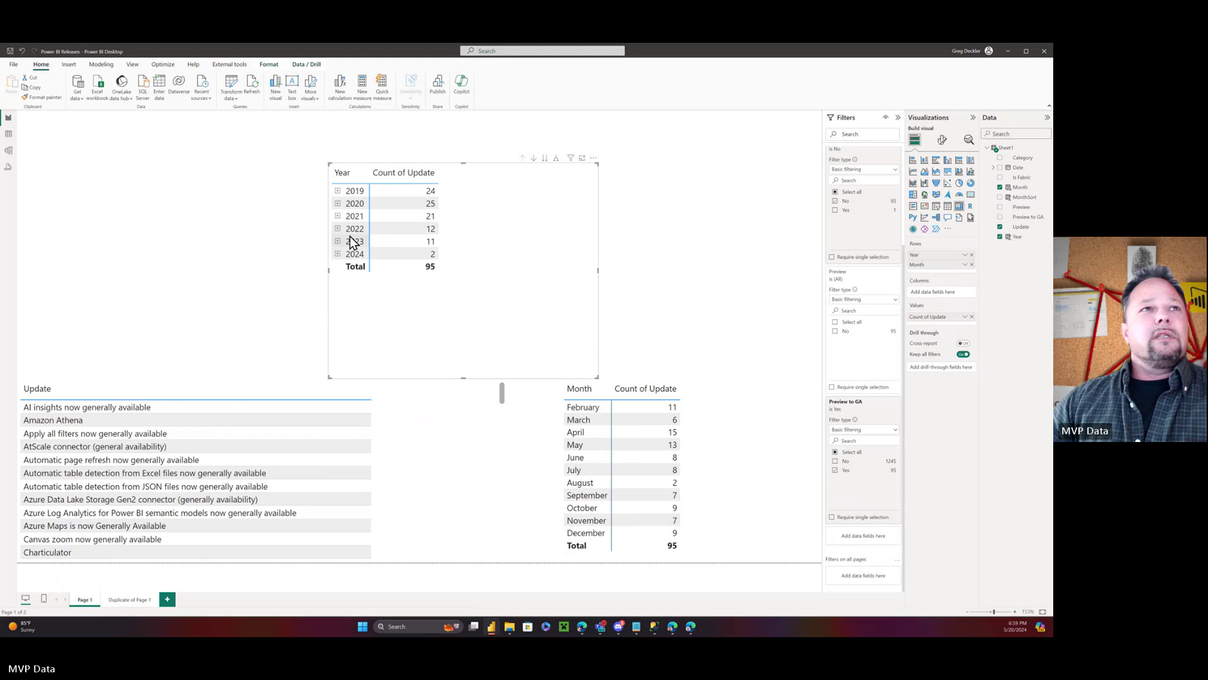